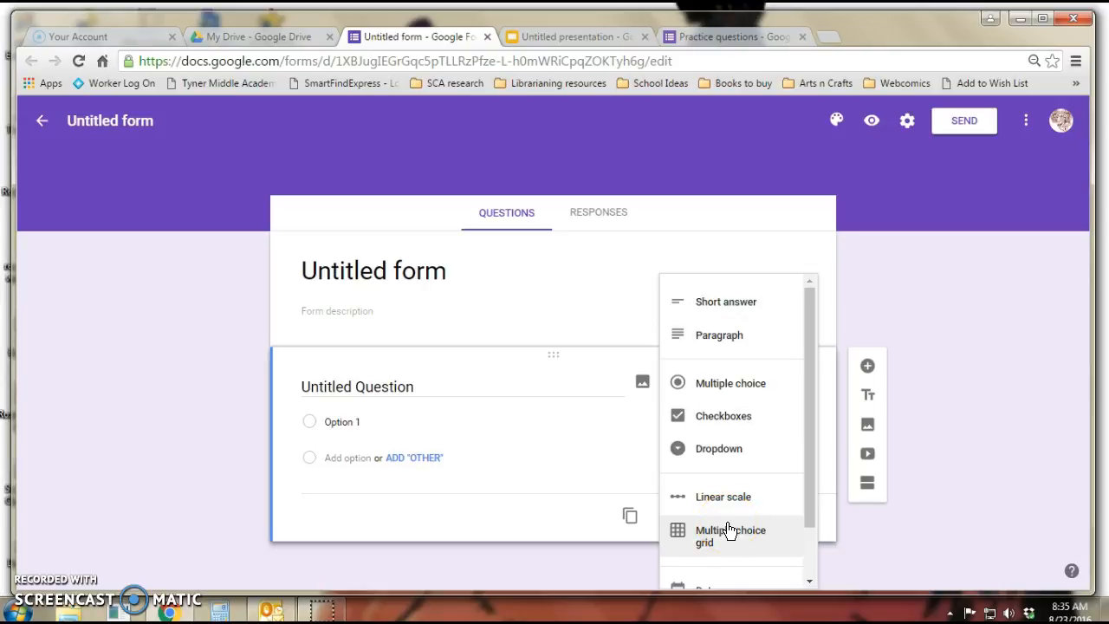
{"action": "left_click", "coordinate": [755, 309]}
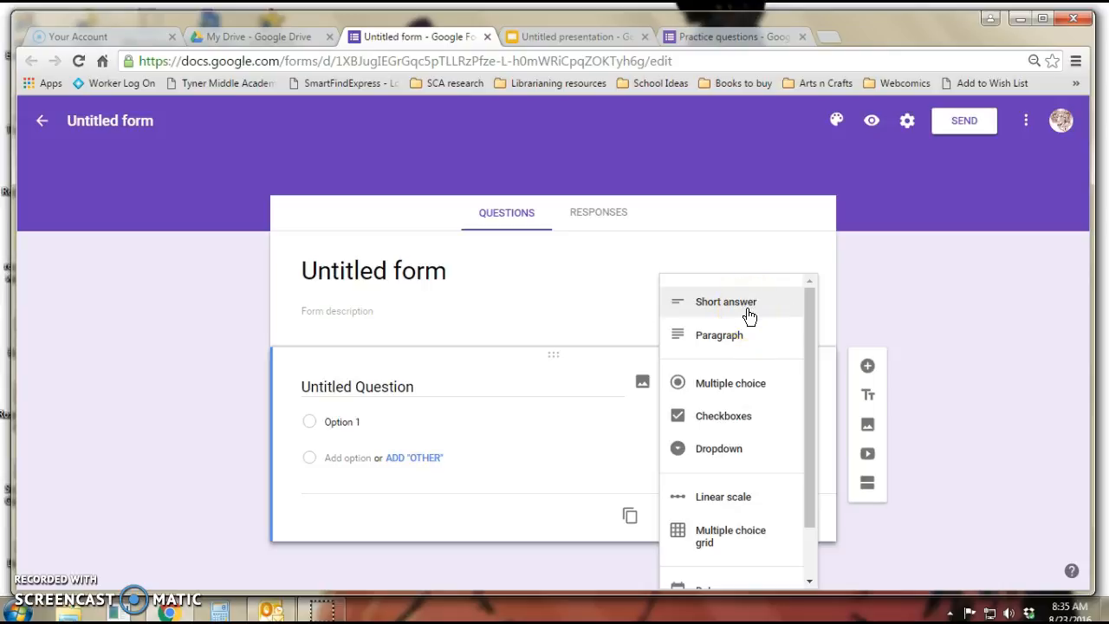
{"action": "left_click", "coordinate": [743, 343]}
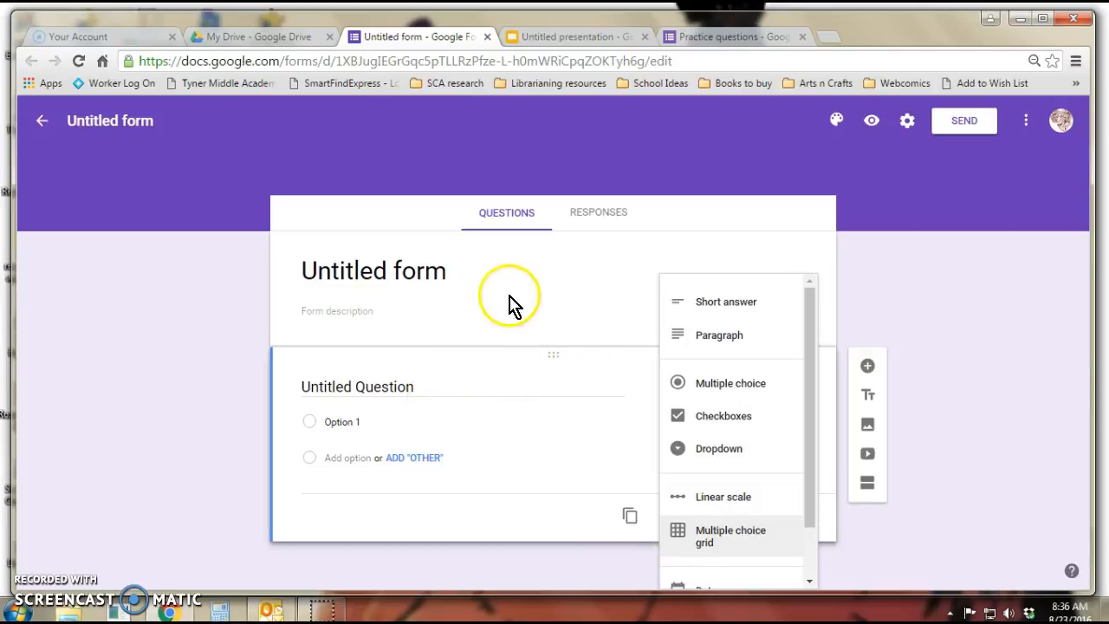
{"action": "left_click", "coordinate": [411, 309]}
{"action": "left_click", "coordinate": [477, 278]}
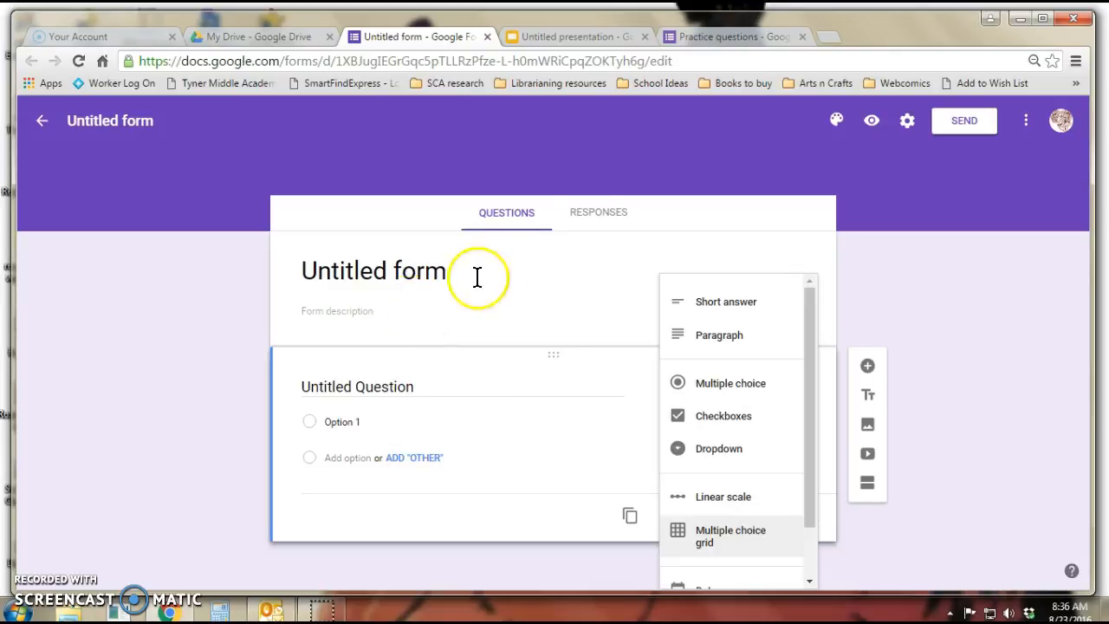
Switch to the Practice questions form and look through its questions
{"action": "left_click", "coordinate": [741, 37]}
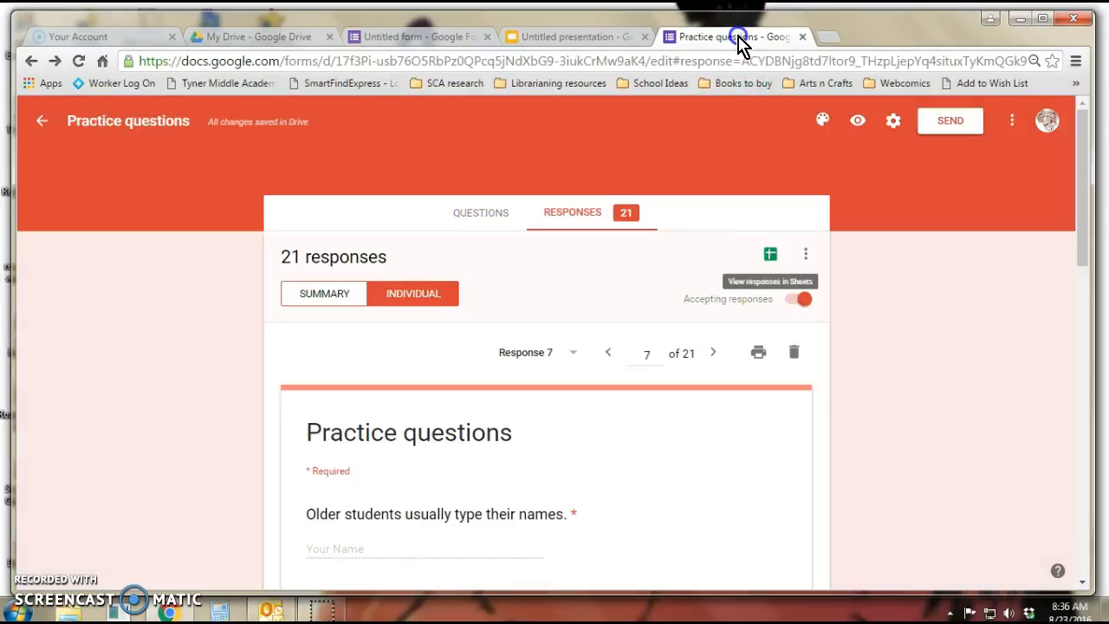
{"action": "left_click", "coordinate": [482, 212]}
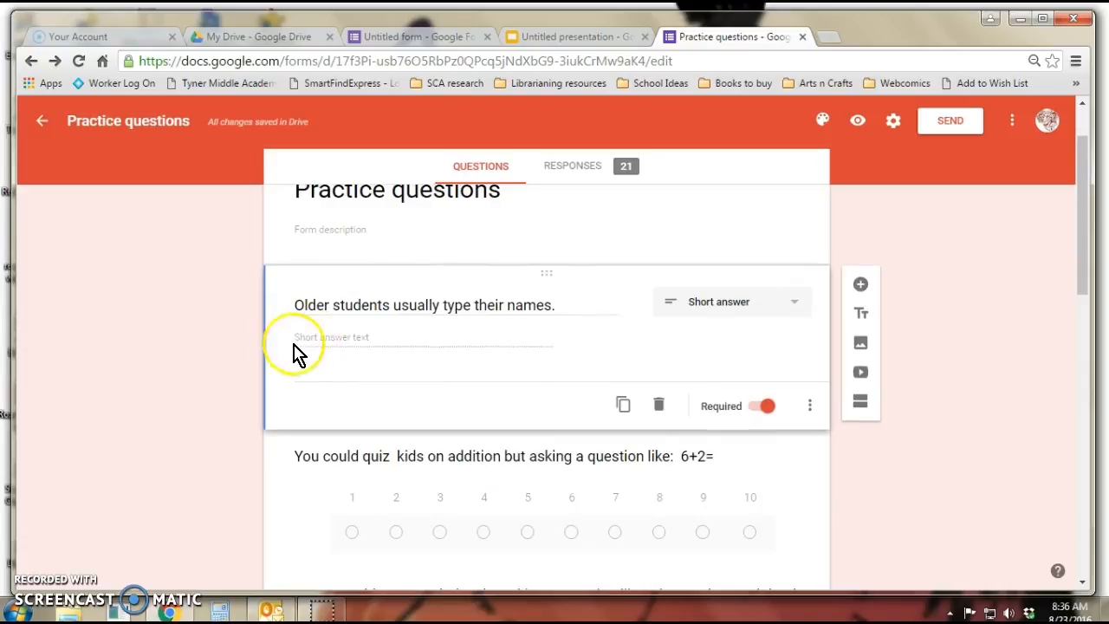
{"action": "scroll", "coordinate": [507, 364], "scroll_direction": "down", "scroll_amount": 2}
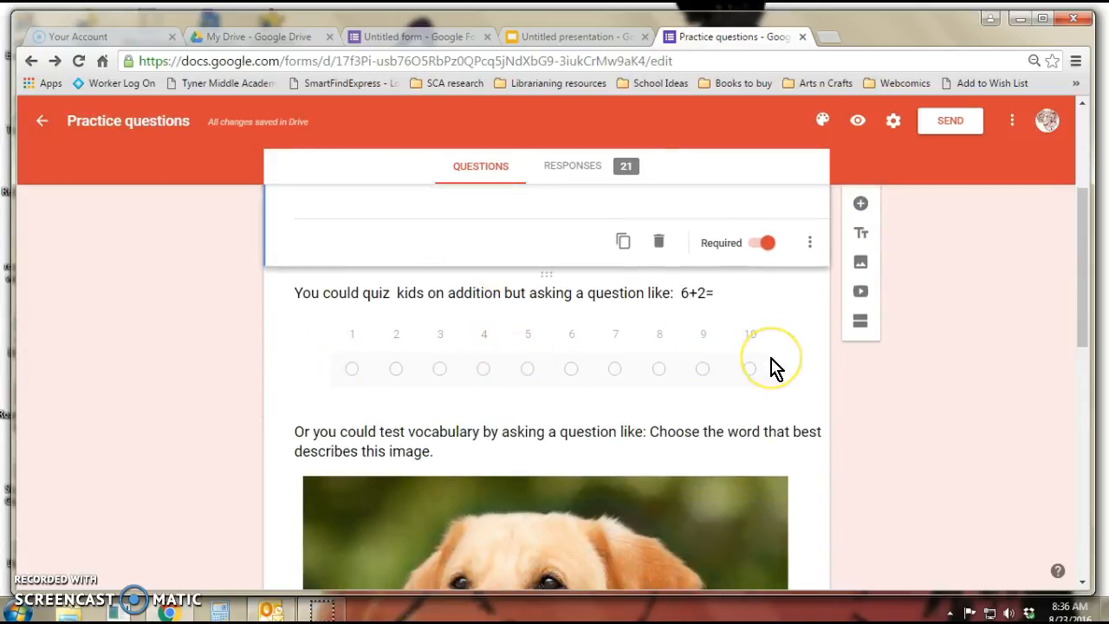
{"action": "scroll", "coordinate": [774, 368], "scroll_direction": "down", "scroll_amount": 6}
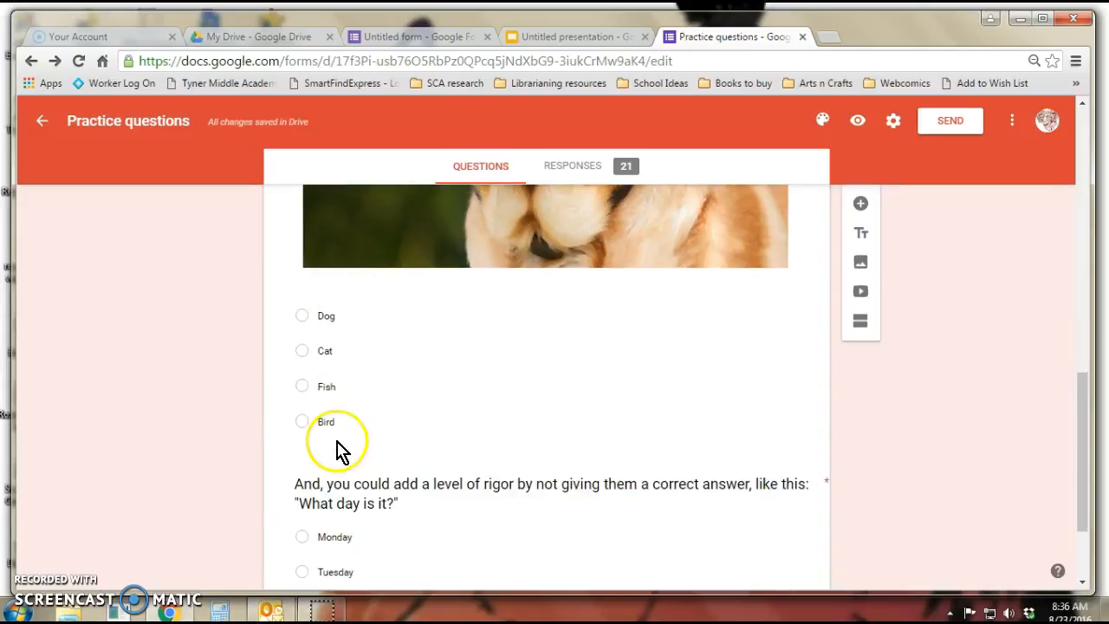
{"action": "scroll", "coordinate": [337, 449], "scroll_direction": "down", "scroll_amount": 2}
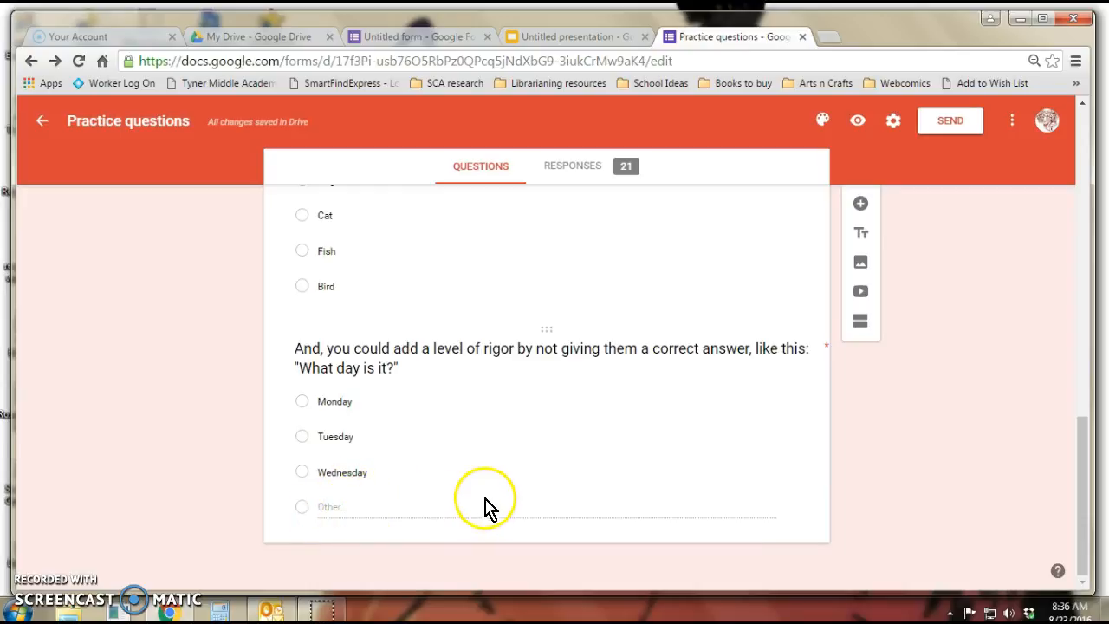
{"action": "scroll", "coordinate": [453, 498], "scroll_direction": "up", "scroll_amount": 6}
{"action": "scroll", "coordinate": [451, 485], "scroll_direction": "up", "scroll_amount": 5}
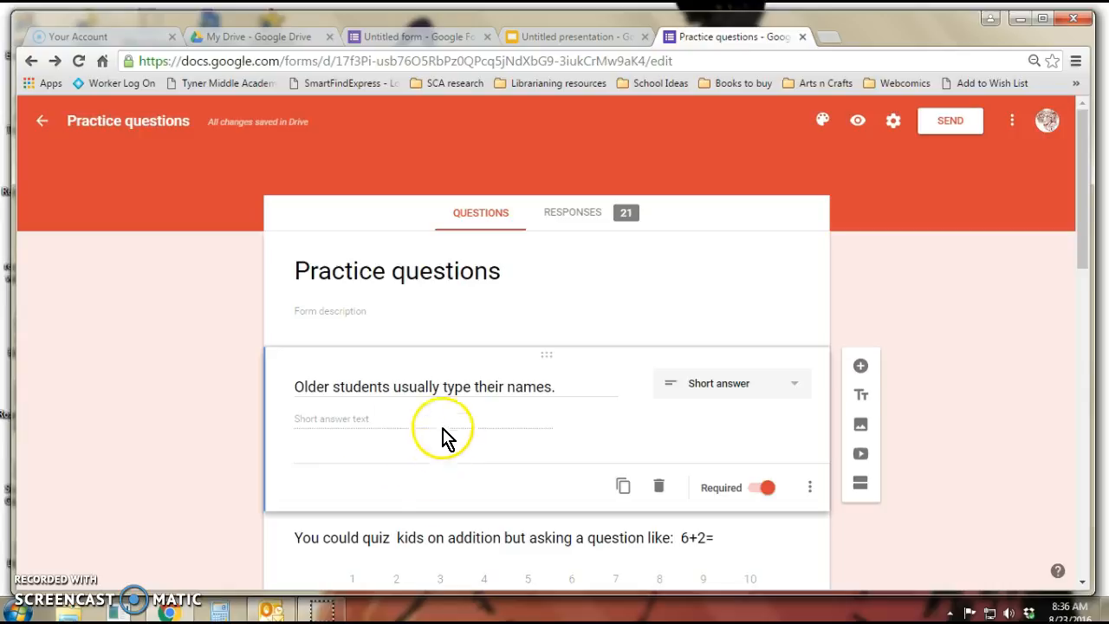
Open the form's settings, review the general options, and save them
{"action": "left_click", "coordinate": [895, 125]}
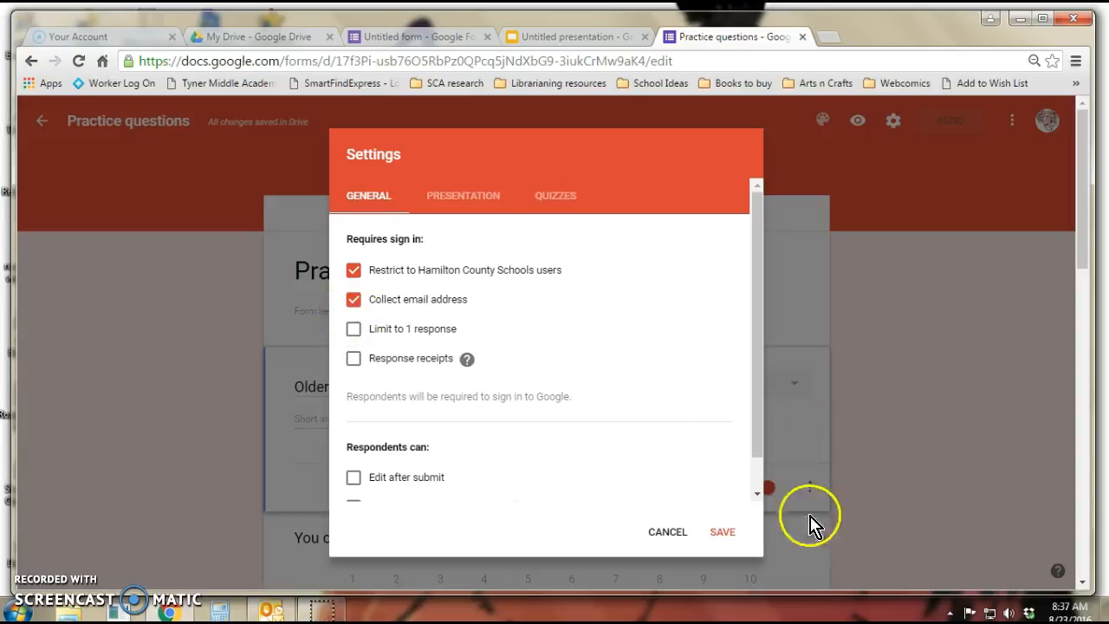
{"action": "left_click", "coordinate": [721, 534]}
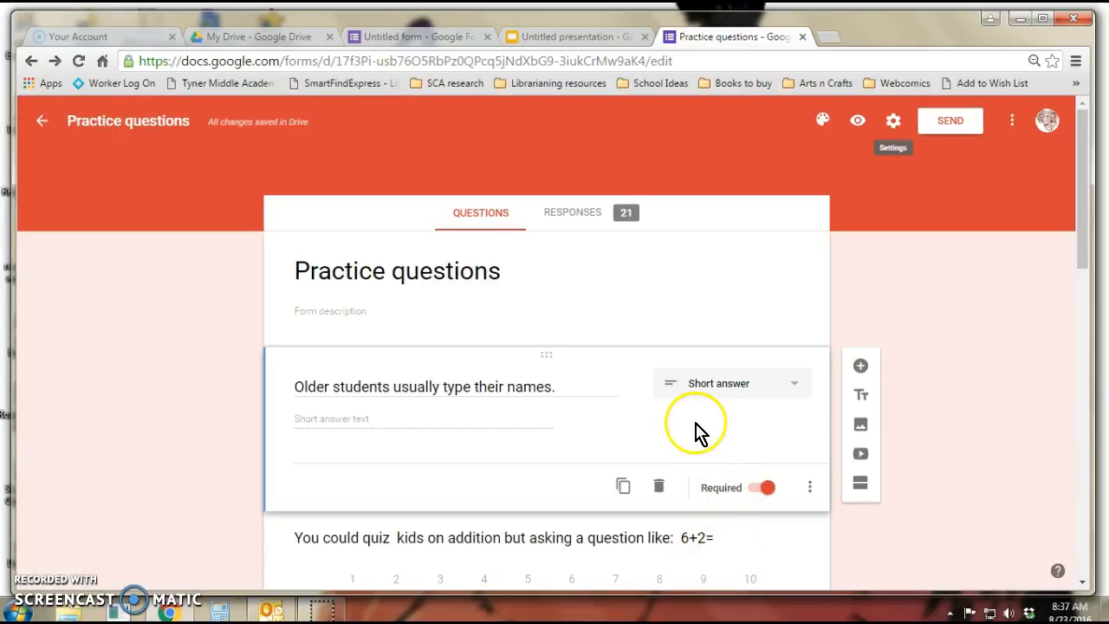
Review the form's collected responses in both the summary and individual views
{"action": "left_click", "coordinate": [597, 222]}
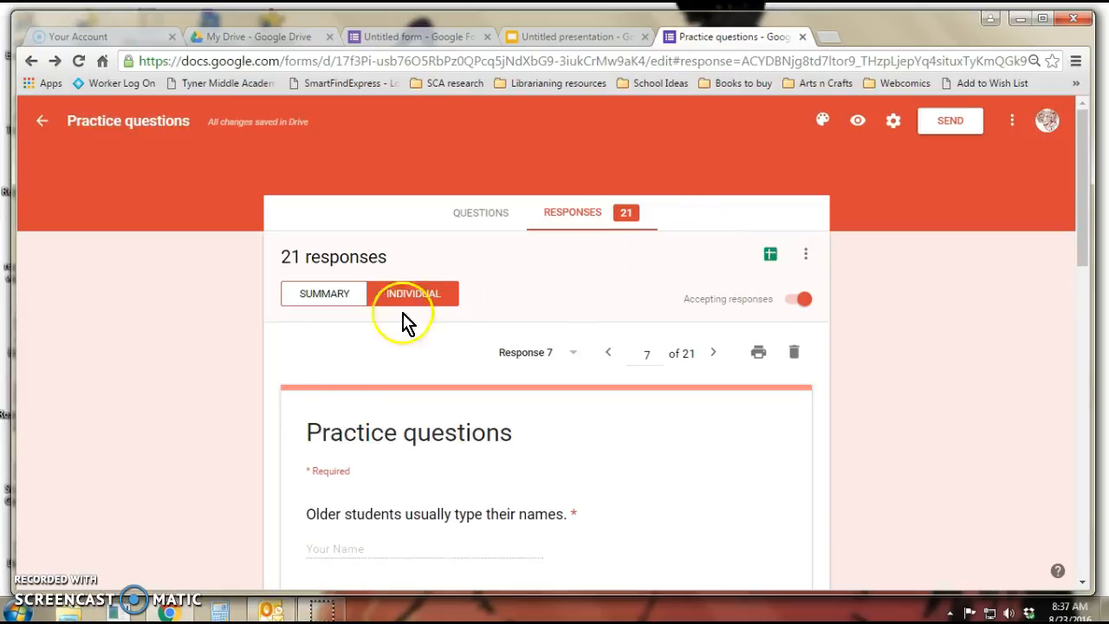
{"action": "left_click", "coordinate": [322, 299]}
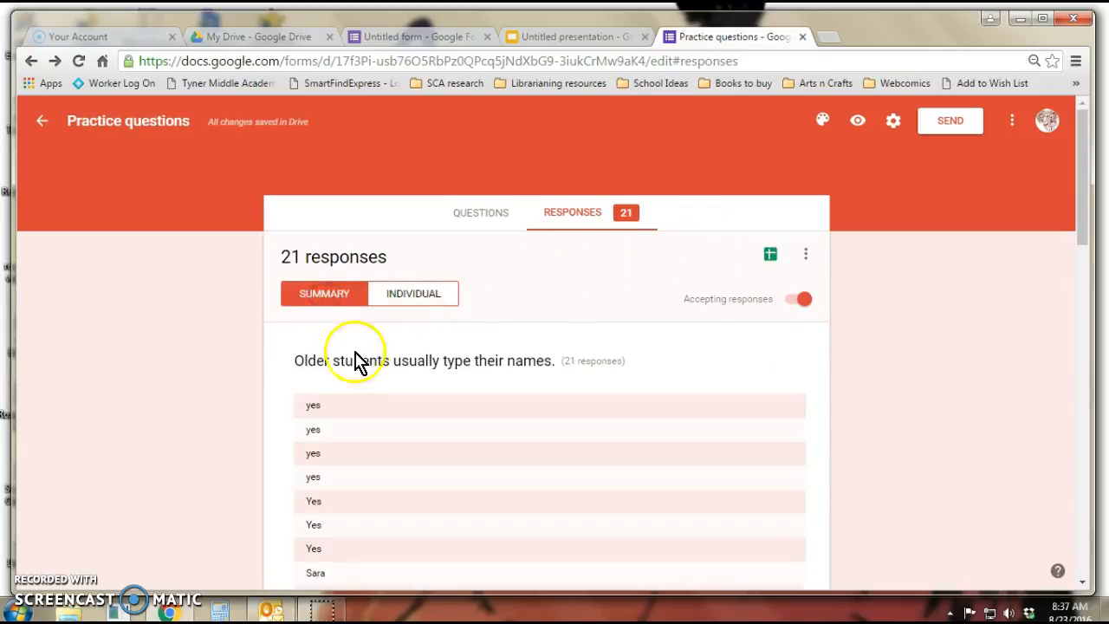
{"action": "scroll", "coordinate": [390, 441], "scroll_direction": "down", "scroll_amount": 20}
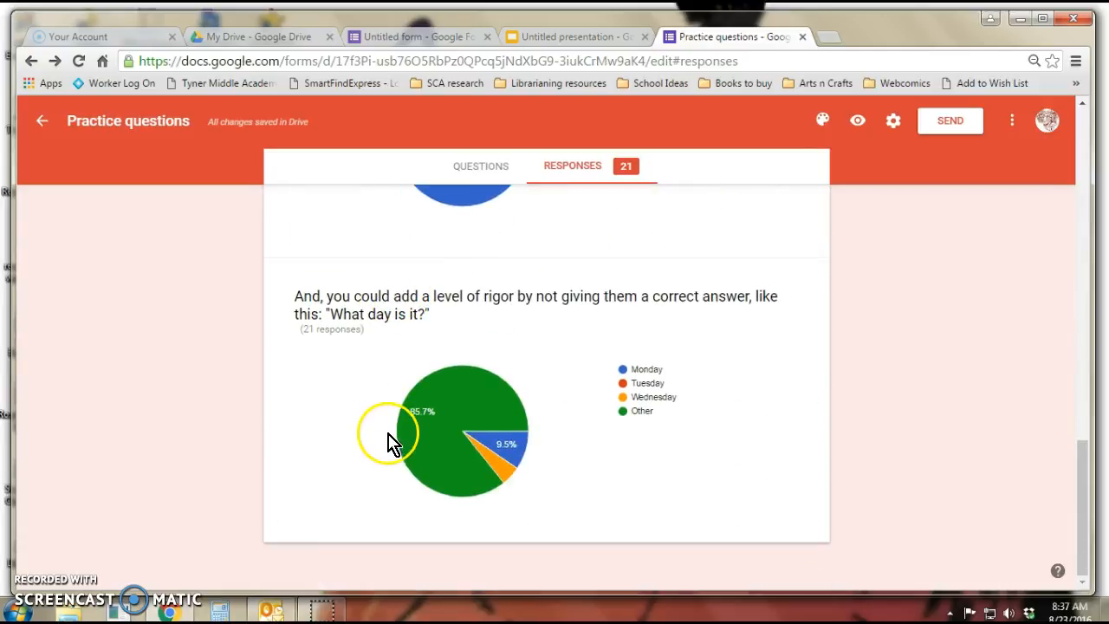
{"action": "scroll", "coordinate": [387, 433], "scroll_direction": "up", "scroll_amount": 20}
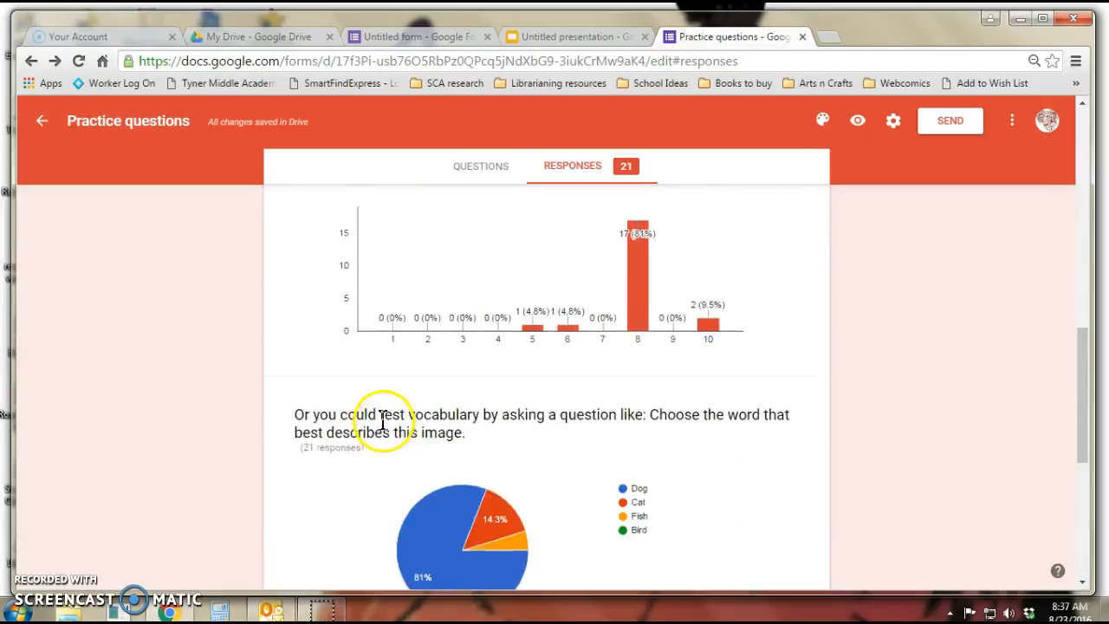
{"action": "left_click", "coordinate": [411, 291]}
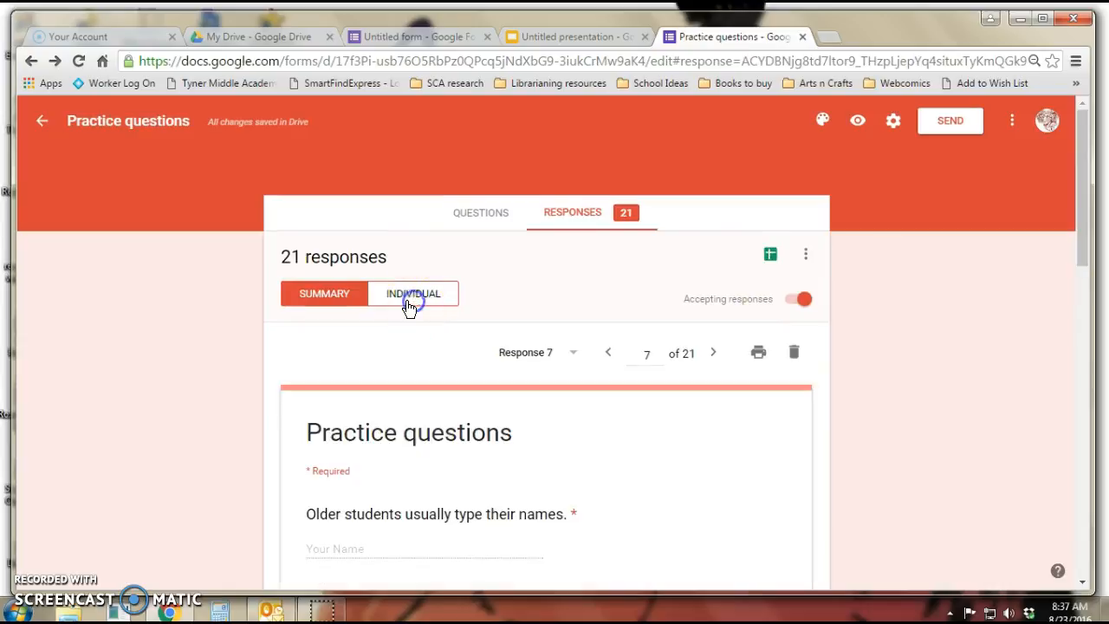
{"action": "scroll", "coordinate": [587, 364], "scroll_direction": "down", "scroll_amount": 3}
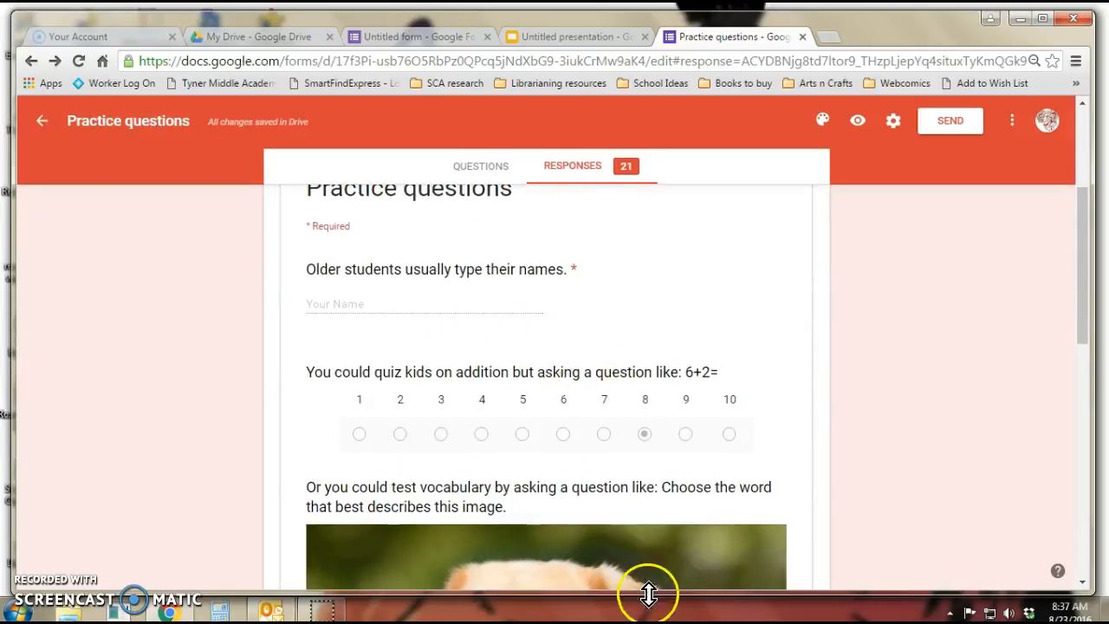
{"action": "scroll", "coordinate": [559, 381], "scroll_direction": "up", "scroll_amount": 1}
{"action": "scroll", "coordinate": [558, 381], "scroll_direction": "up", "scroll_amount": 3}
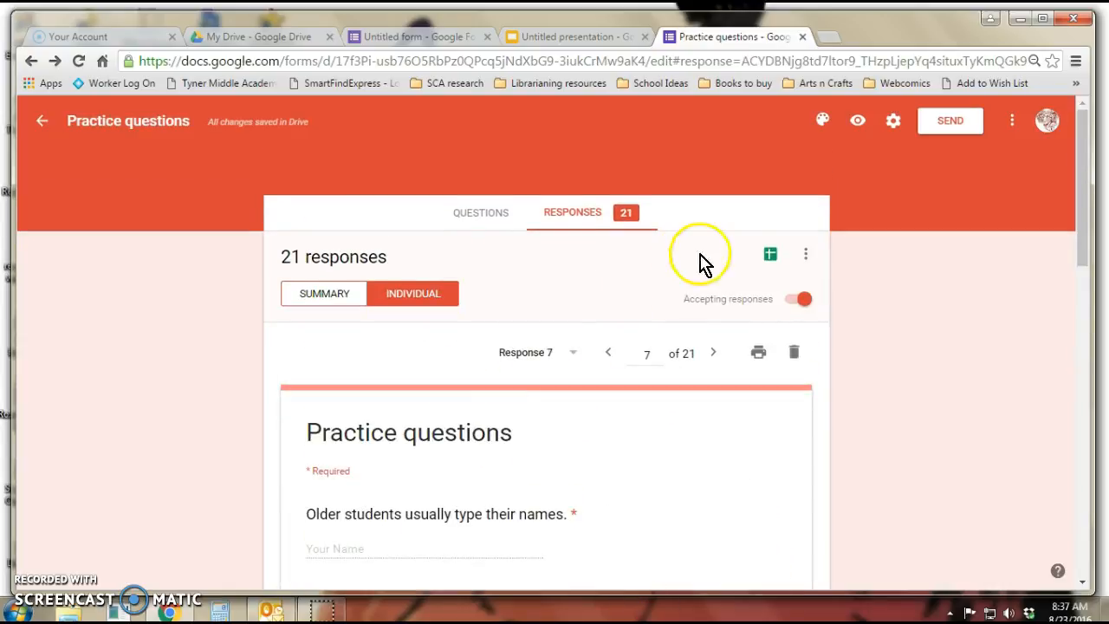
Open the responses spreadsheet and examine the Flubaroo add-on's page in the add-ons store, then close the store
{"action": "left_click", "coordinate": [770, 255]}
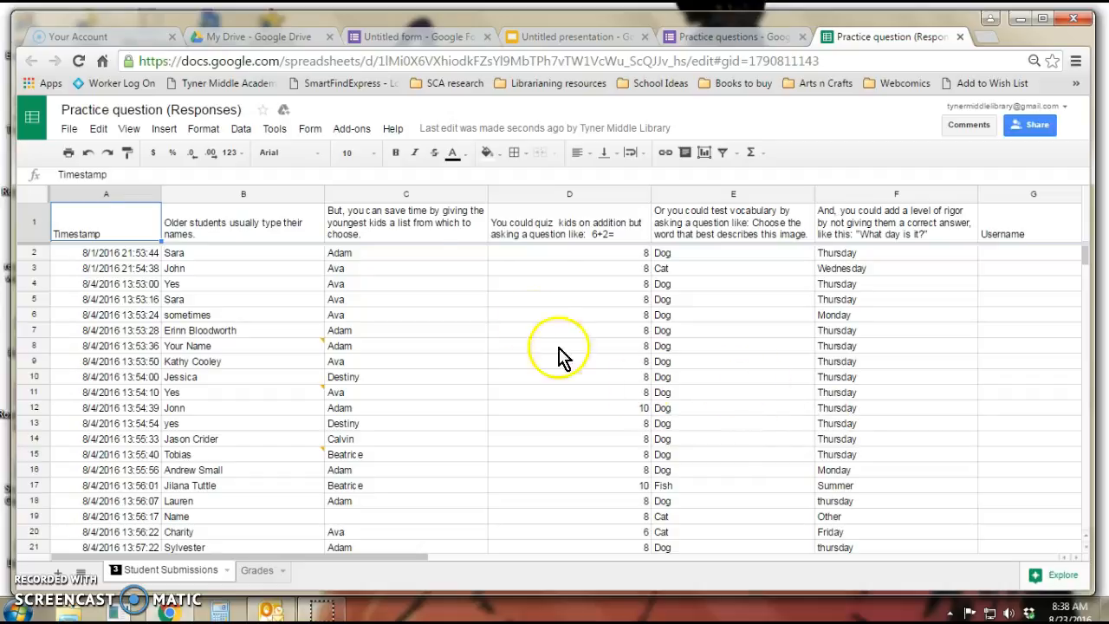
{"action": "left_click", "coordinate": [355, 131]}
{"action": "left_click", "coordinate": [370, 207]}
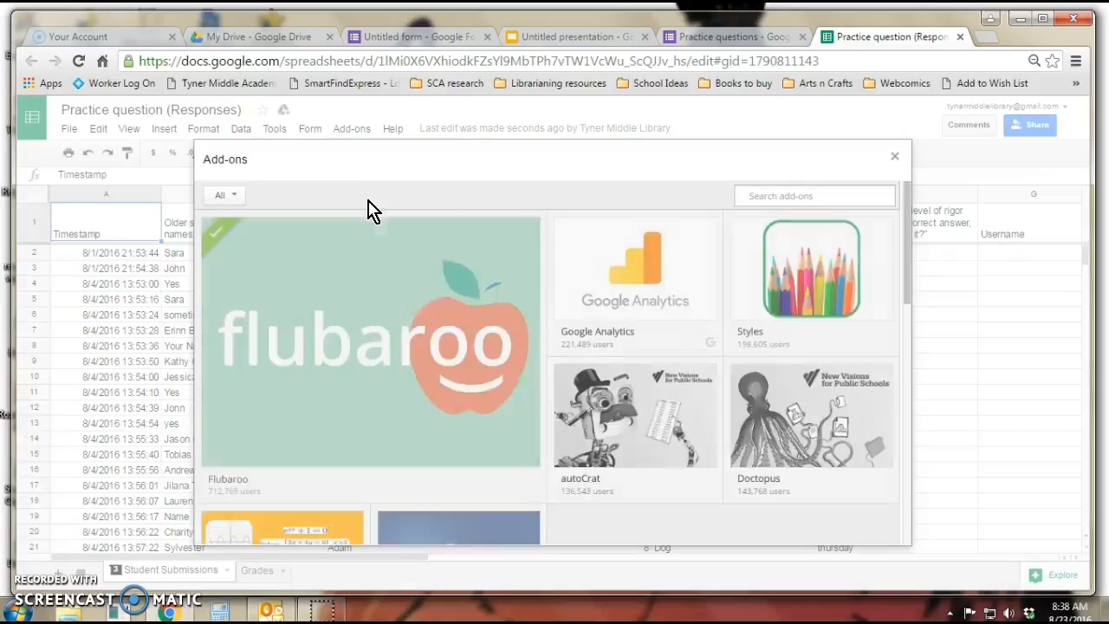
{"action": "left_click", "coordinate": [789, 198]}
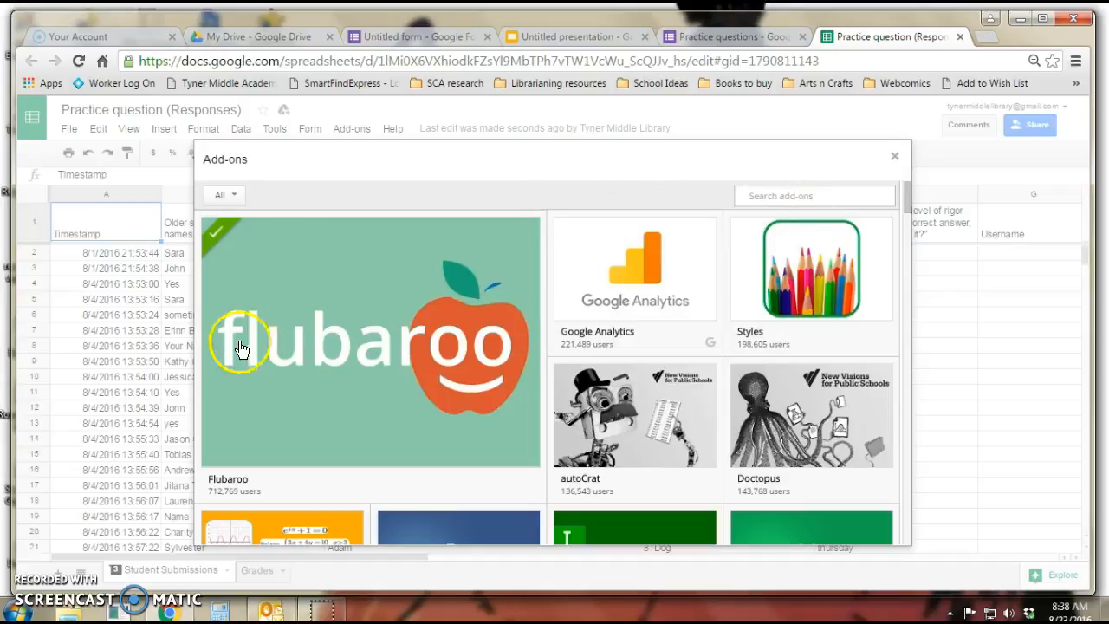
{"action": "mouse_move", "coordinate": [265, 396]}
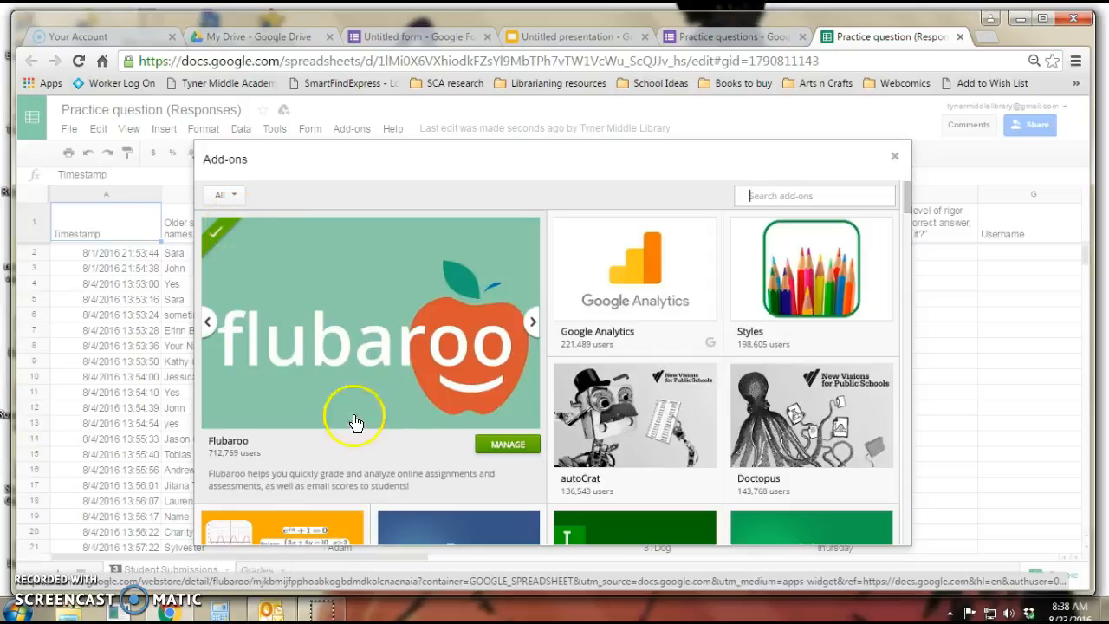
{"action": "left_click", "coordinate": [487, 445]}
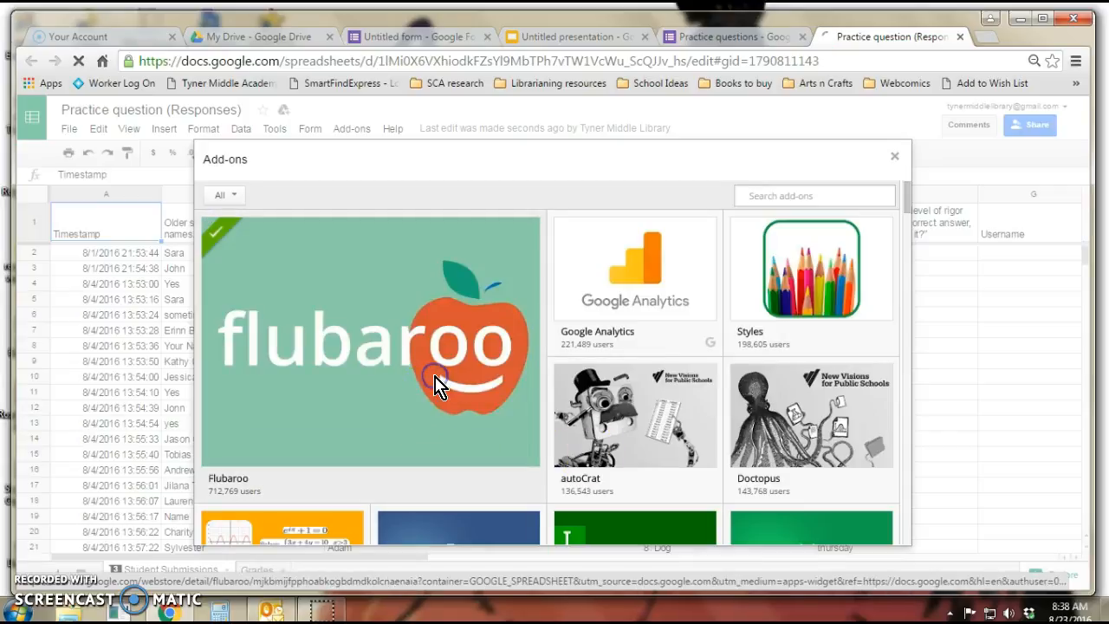
{"action": "left_click", "coordinate": [436, 383]}
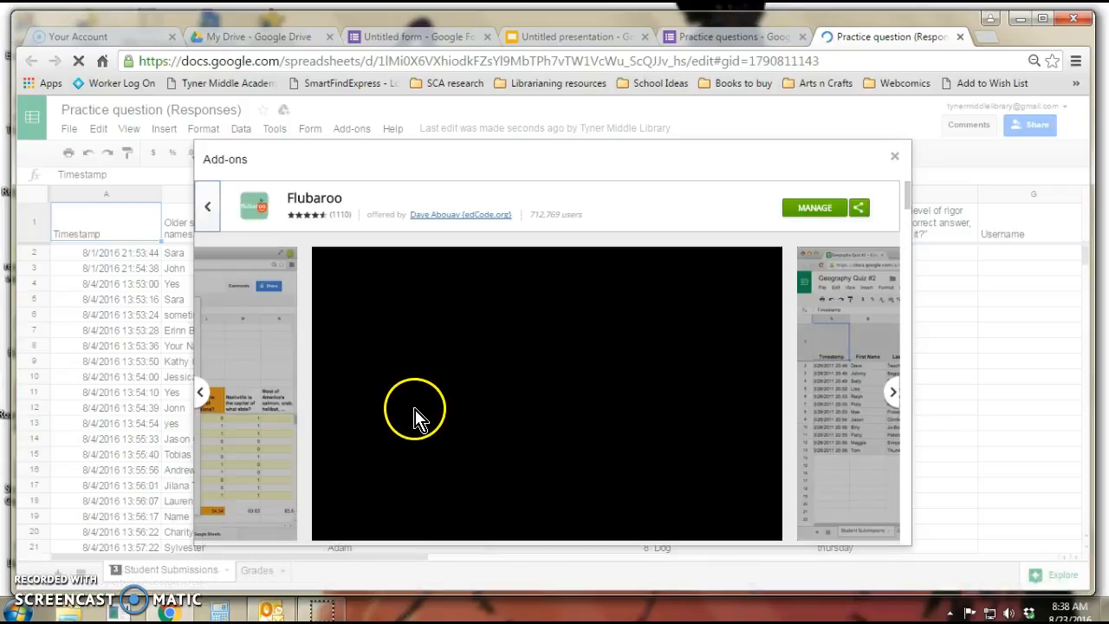
{"action": "scroll", "coordinate": [463, 399], "scroll_direction": "down", "scroll_amount": 2}
{"action": "scroll", "coordinate": [462, 400], "scroll_direction": "down", "scroll_amount": 2}
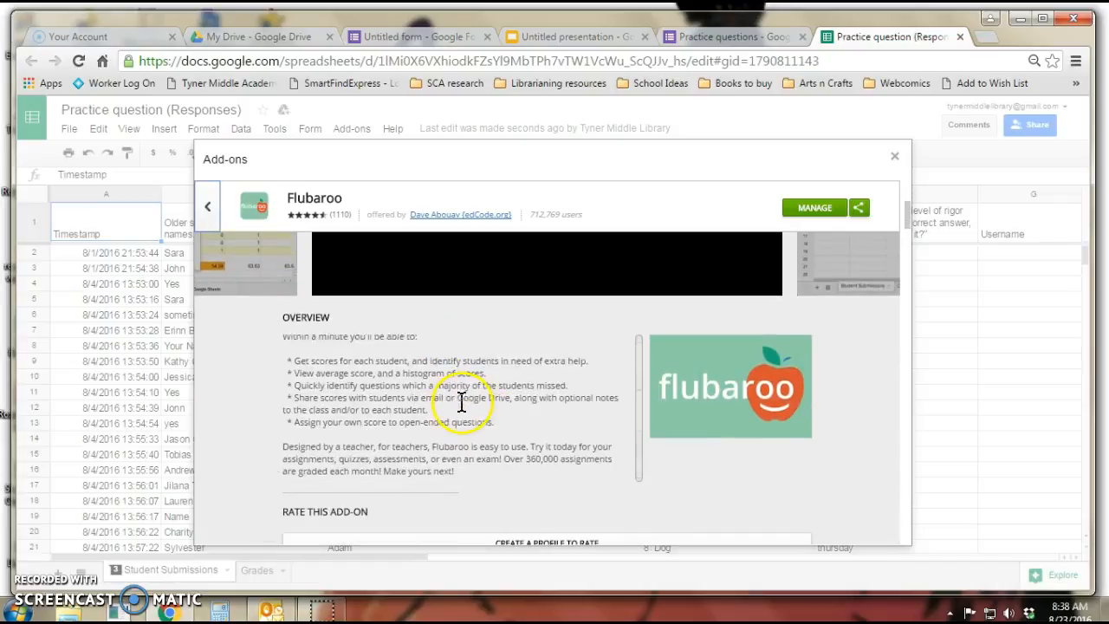
{"action": "scroll", "coordinate": [464, 413], "scroll_direction": "up", "scroll_amount": 4}
{"action": "scroll", "coordinate": [476, 403], "scroll_direction": "up", "scroll_amount": 1}
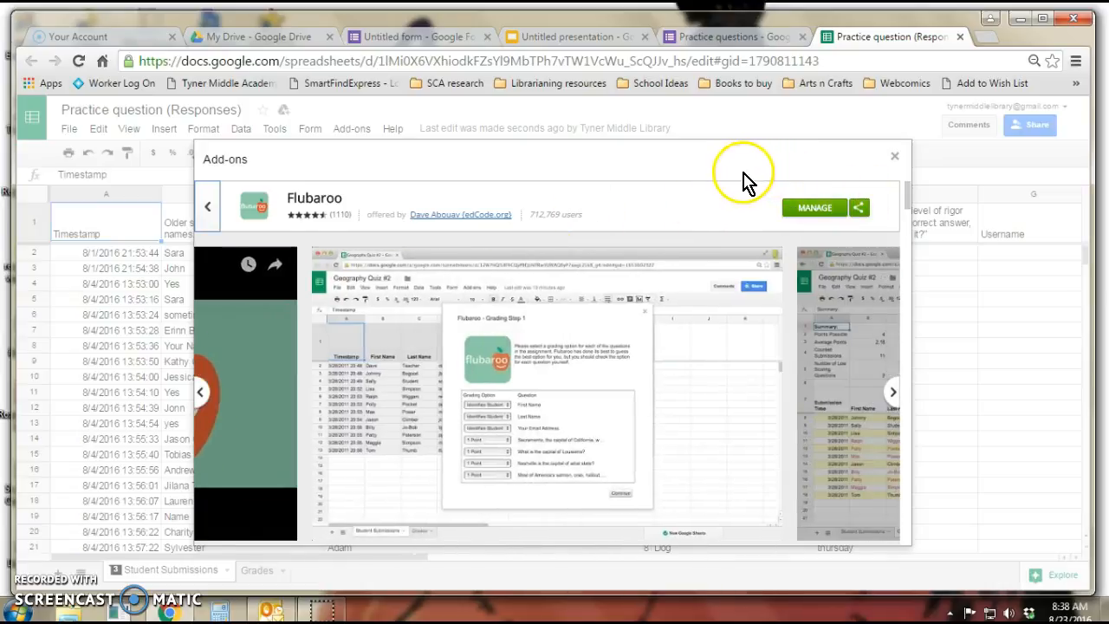
{"action": "left_click", "coordinate": [895, 159]}
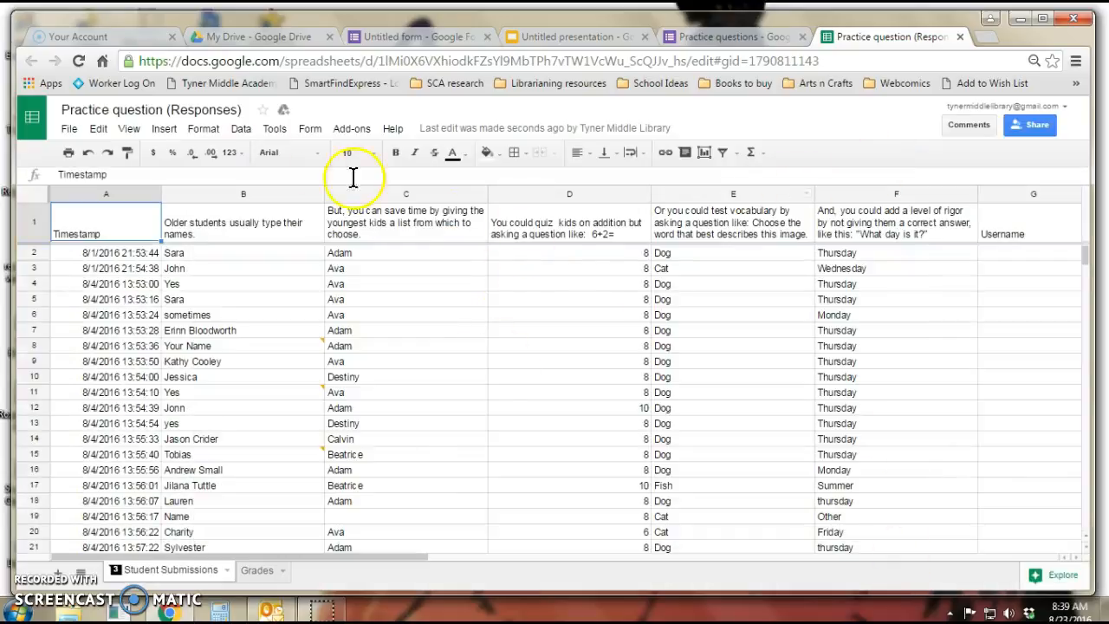
Start regrading the assignment with Flubaroo, agreeing to replace the existing grades
{"action": "left_click", "coordinate": [364, 134]}
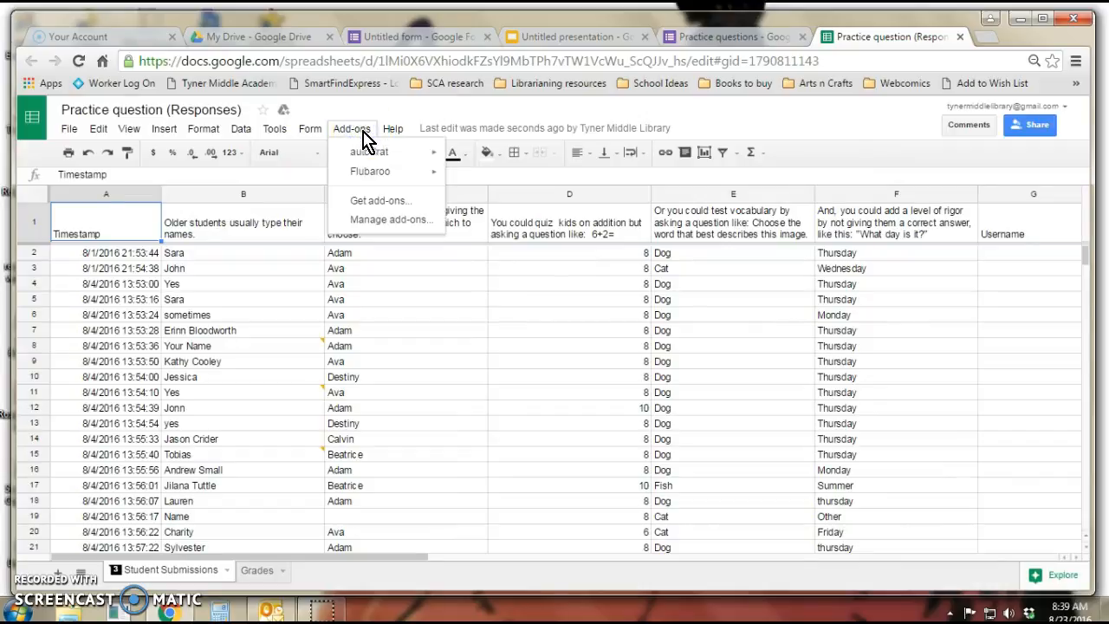
{"action": "left_click", "coordinate": [398, 171]}
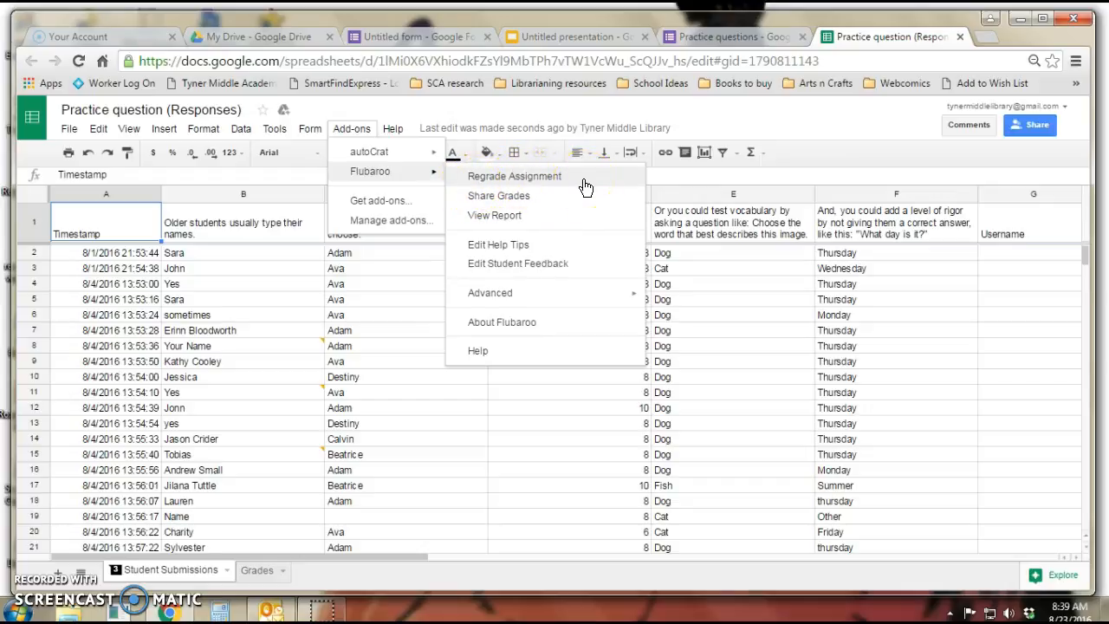
{"action": "left_click", "coordinate": [537, 182]}
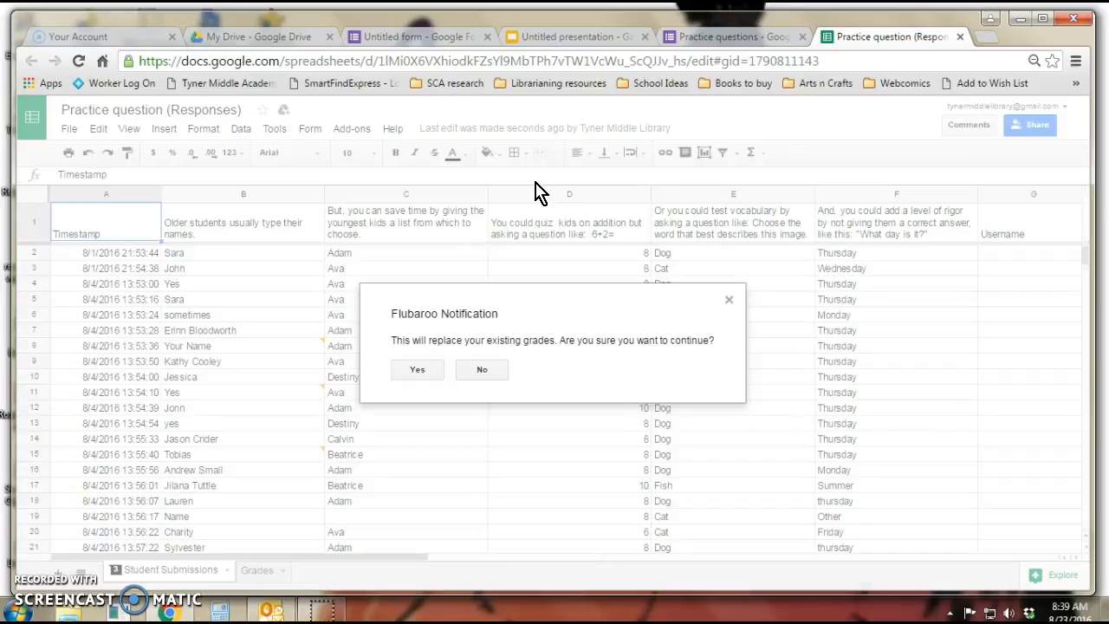
{"action": "left_click", "coordinate": [412, 373]}
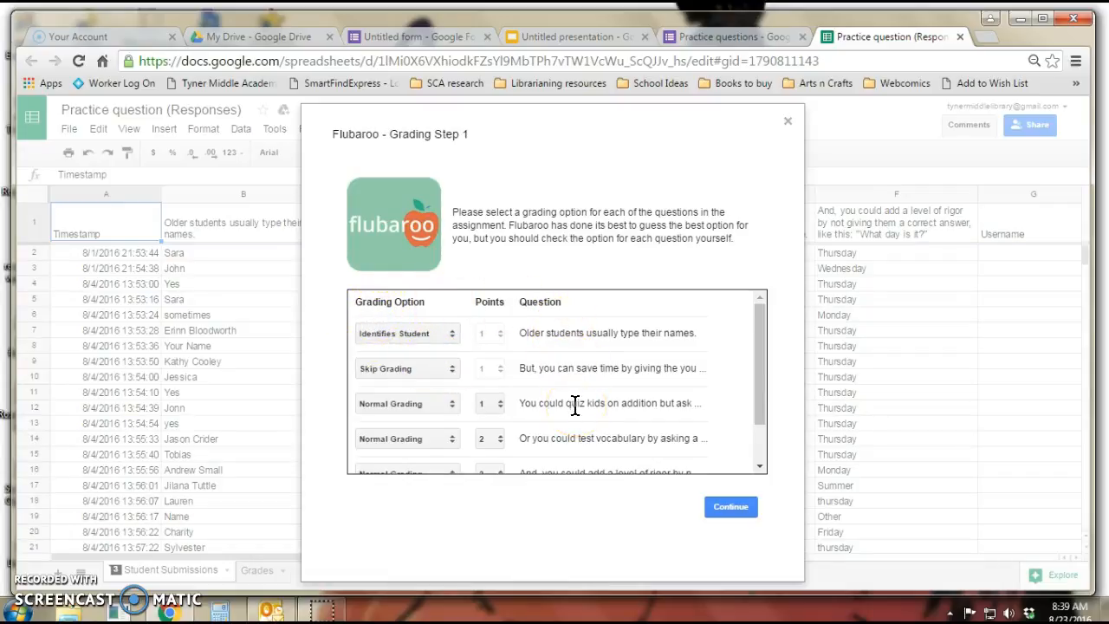
Set the name question's grading option to Identifies Student in Flubaroo's grading step 1
{"action": "left_click", "coordinate": [452, 334]}
{"action": "left_click", "coordinate": [437, 351]}
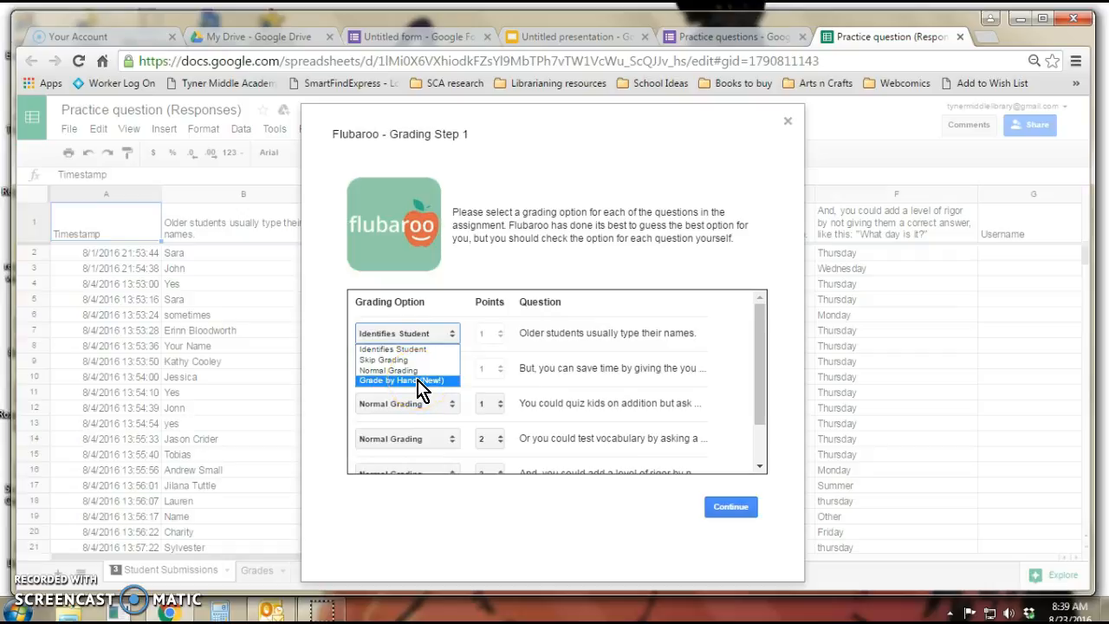
{"action": "left_click", "coordinate": [422, 373]}
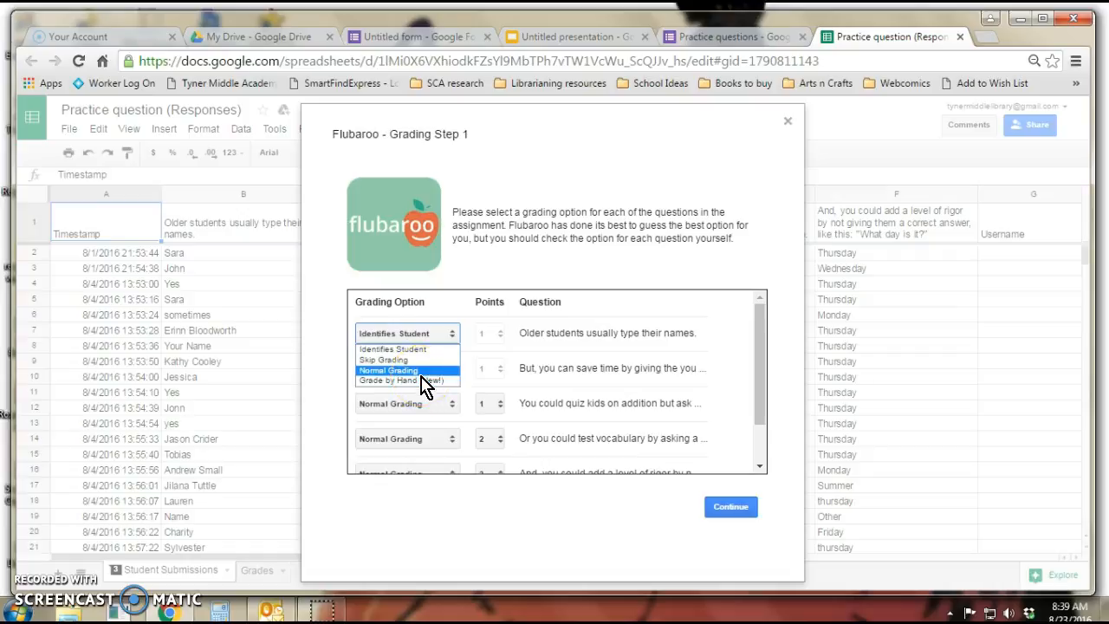
{"action": "left_click", "coordinate": [420, 350]}
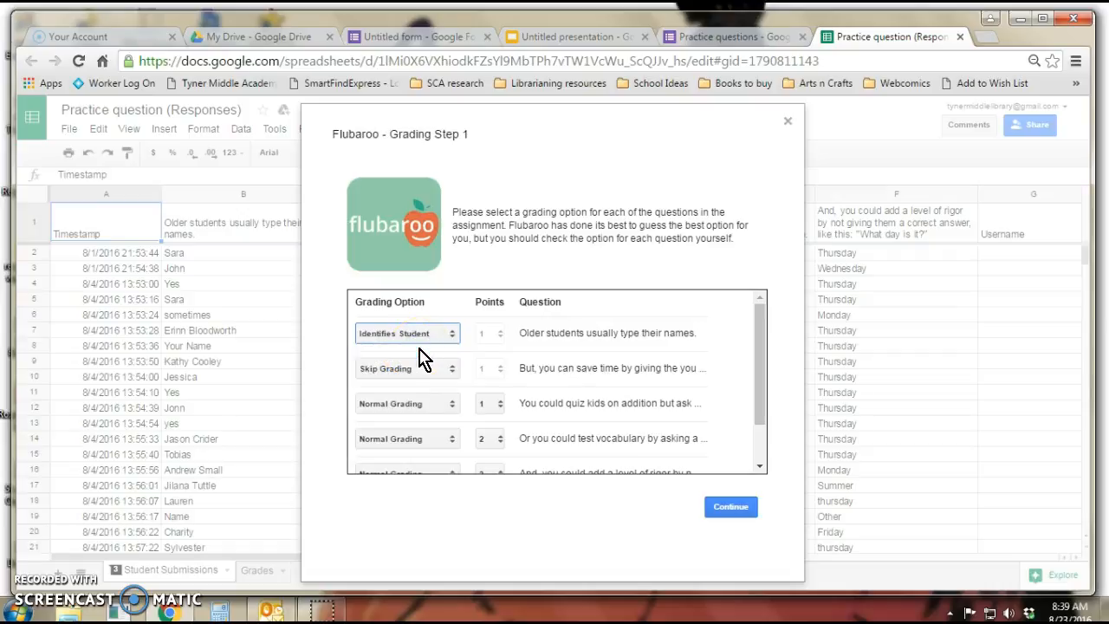
Review the remaining grading options in Flubaroo's step 1, keeping Skip Grading for the list question, and continue
{"action": "left_click_drag", "start_coordinate": [526, 369], "coordinate": [700, 367]}
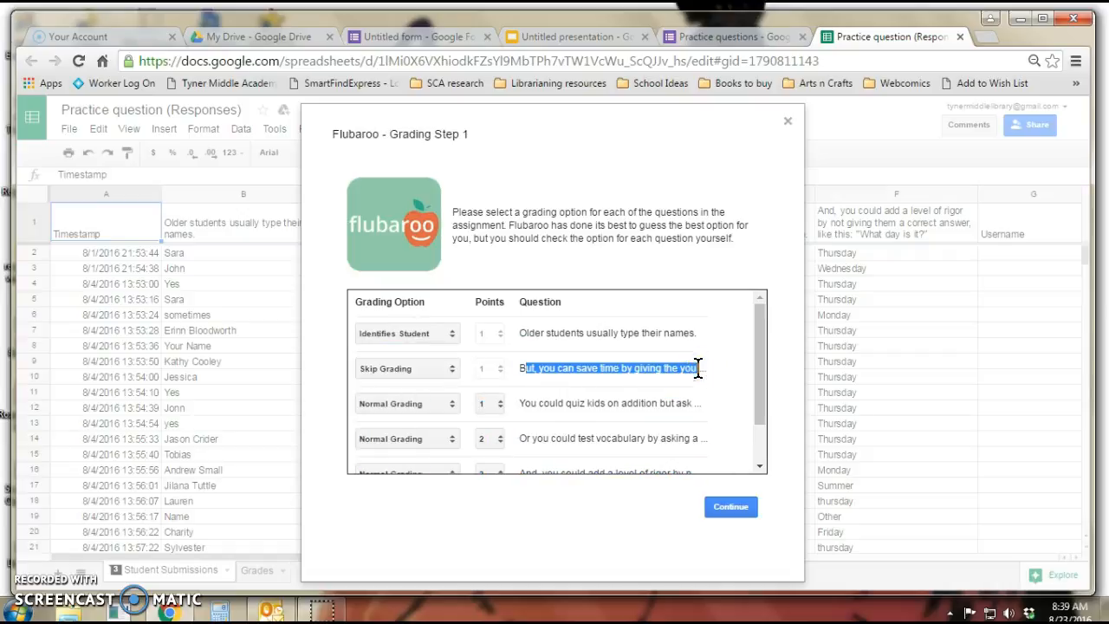
{"action": "left_click", "coordinate": [698, 368]}
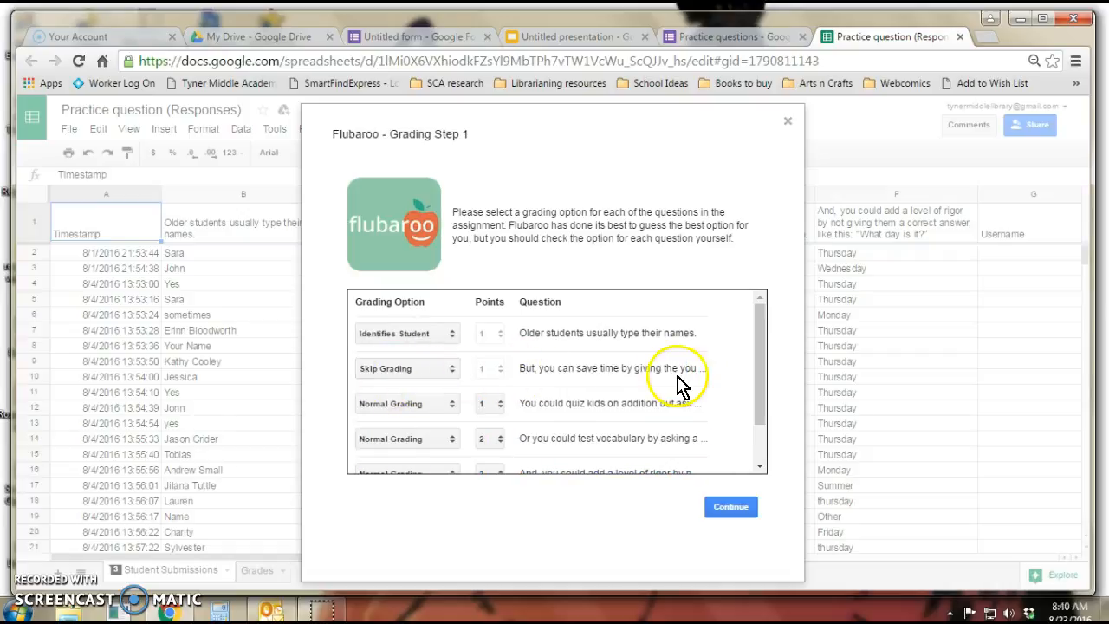
{"action": "left_click", "coordinate": [398, 369]}
{"action": "left_click", "coordinate": [399, 369]}
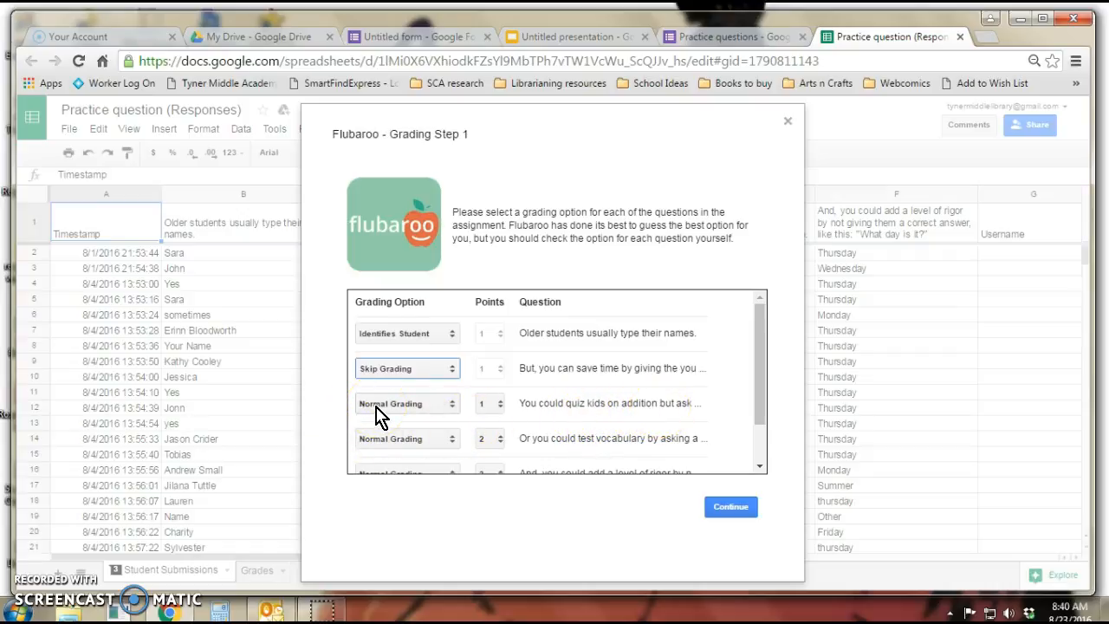
{"action": "scroll", "coordinate": [646, 397], "scroll_direction": "down", "scroll_amount": 2}
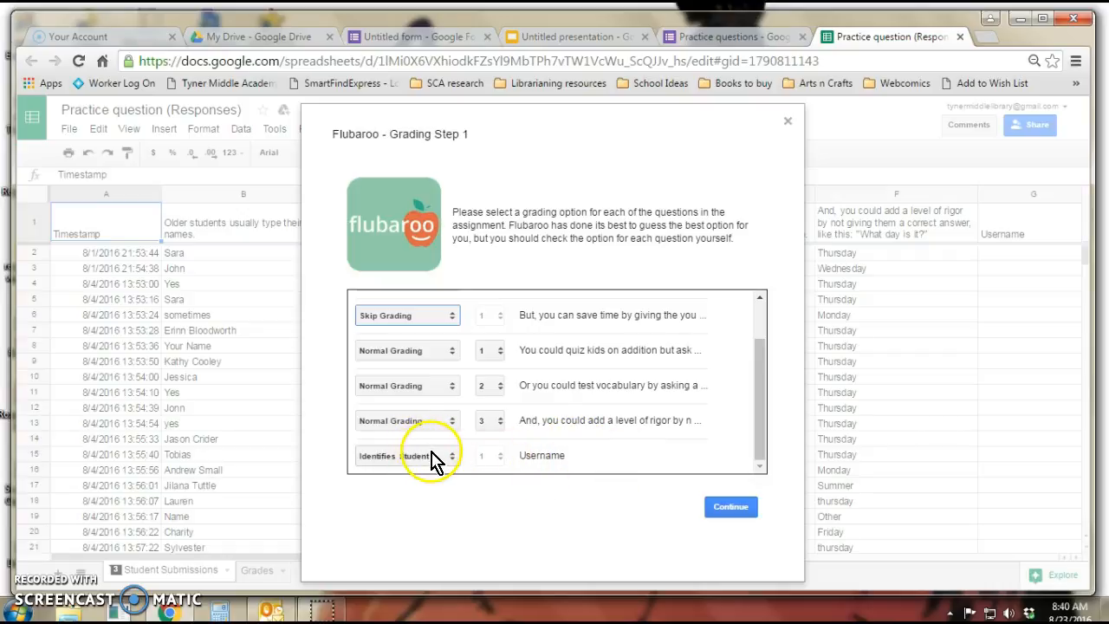
{"action": "left_click", "coordinate": [737, 516]}
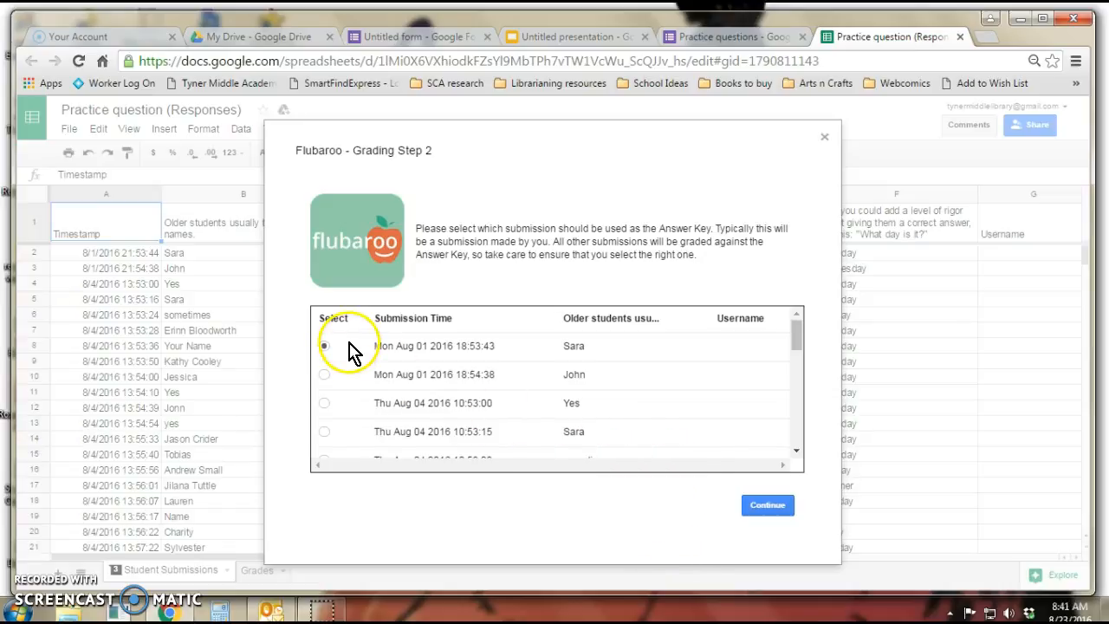
Select the Mon Aug 01 2016 18:53:43 submission as the answer key, run the grading, and close the completion dialog
{"action": "scroll", "coordinate": [350, 362], "scroll_direction": "down", "scroll_amount": 5}
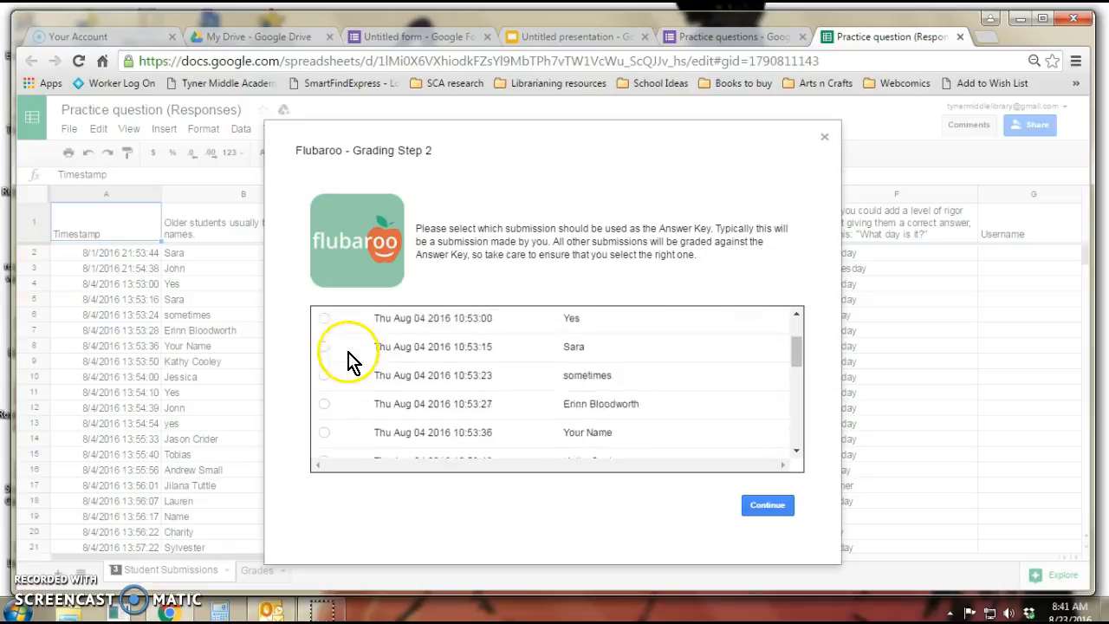
{"action": "scroll", "coordinate": [350, 371], "scroll_direction": "up", "scroll_amount": 5}
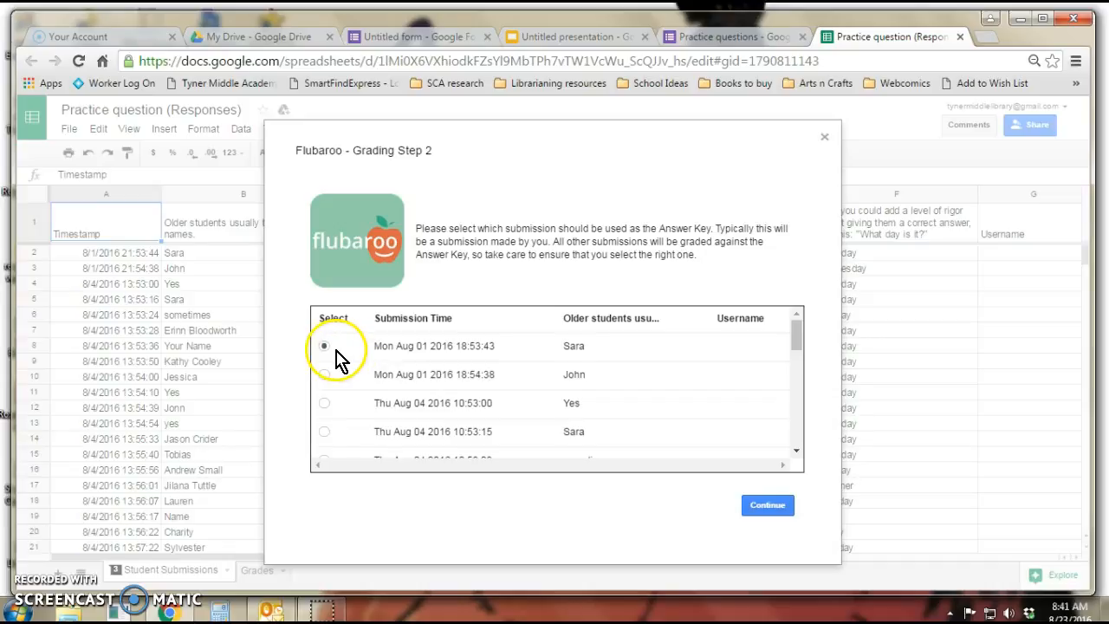
{"action": "scroll", "coordinate": [338, 360], "scroll_direction": "down", "scroll_amount": 5}
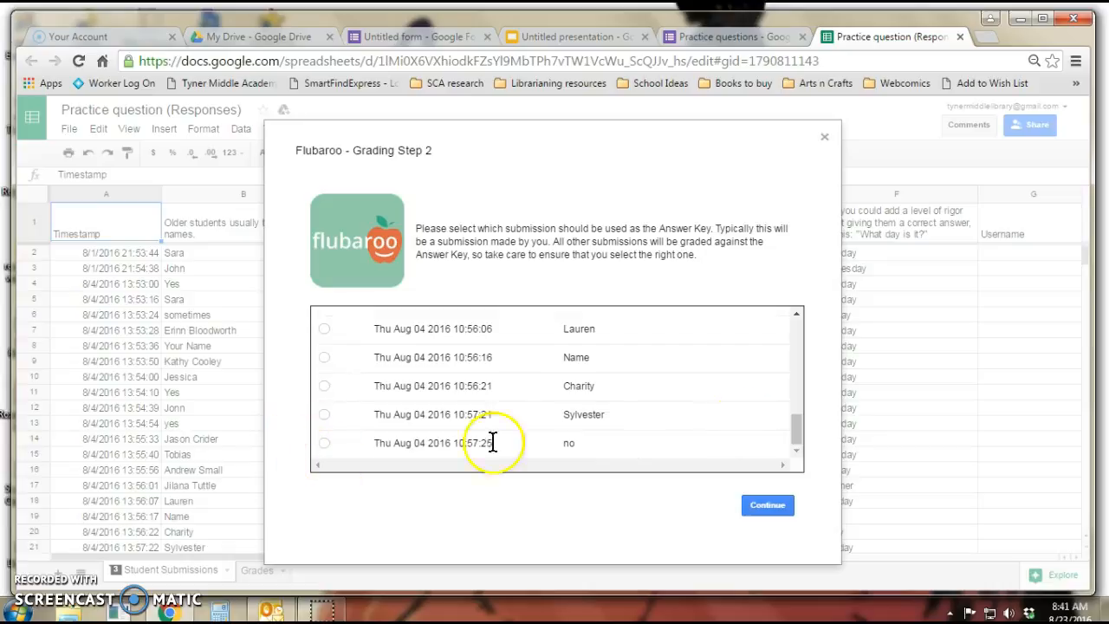
{"action": "scroll", "coordinate": [527, 453], "scroll_direction": "up", "scroll_amount": 5}
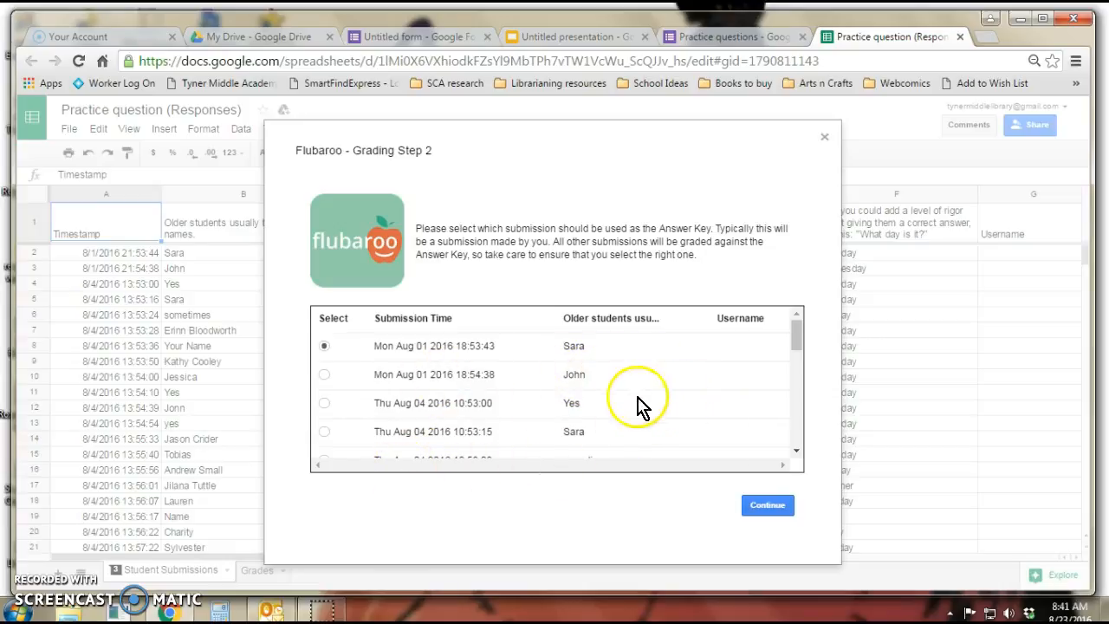
{"action": "left_click", "coordinate": [325, 347]}
{"action": "left_click", "coordinate": [750, 510]}
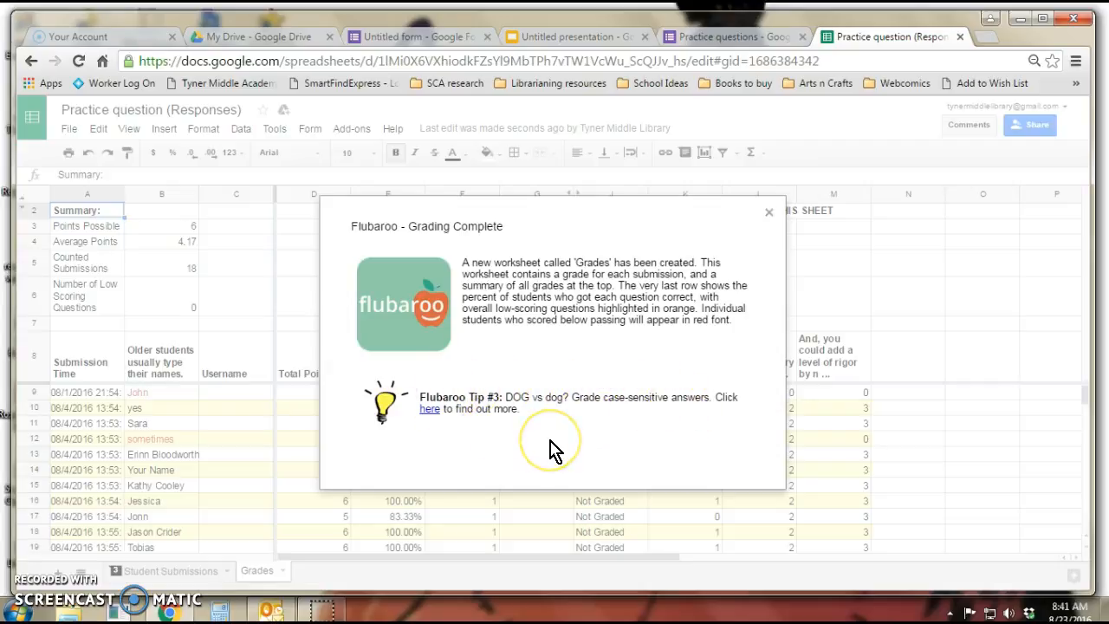
{"action": "left_click", "coordinate": [594, 443]}
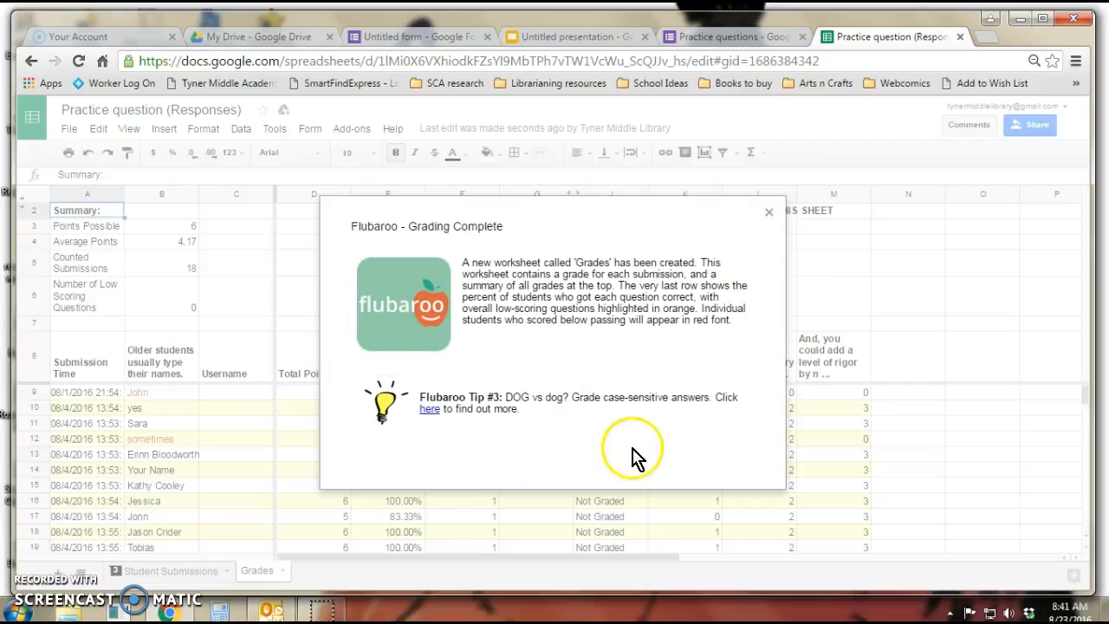
{"action": "left_click", "coordinate": [768, 212]}
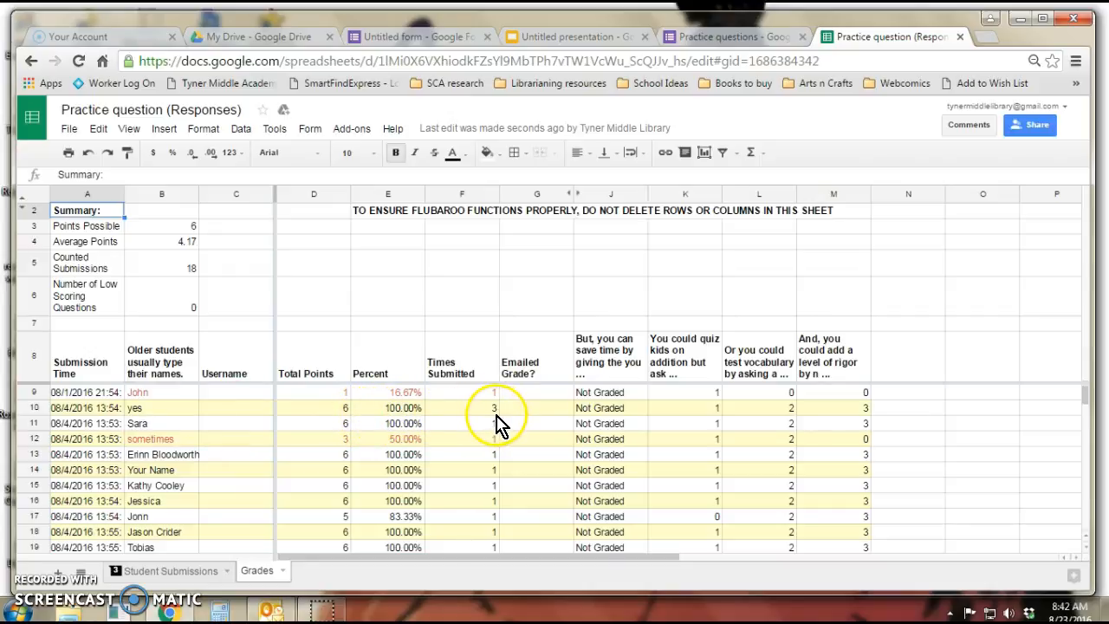
Scroll through the Grades sheet to examine each submission's scores and the per-question percentages
{"action": "scroll", "coordinate": [498, 425], "scroll_direction": "down", "scroll_amount": 5}
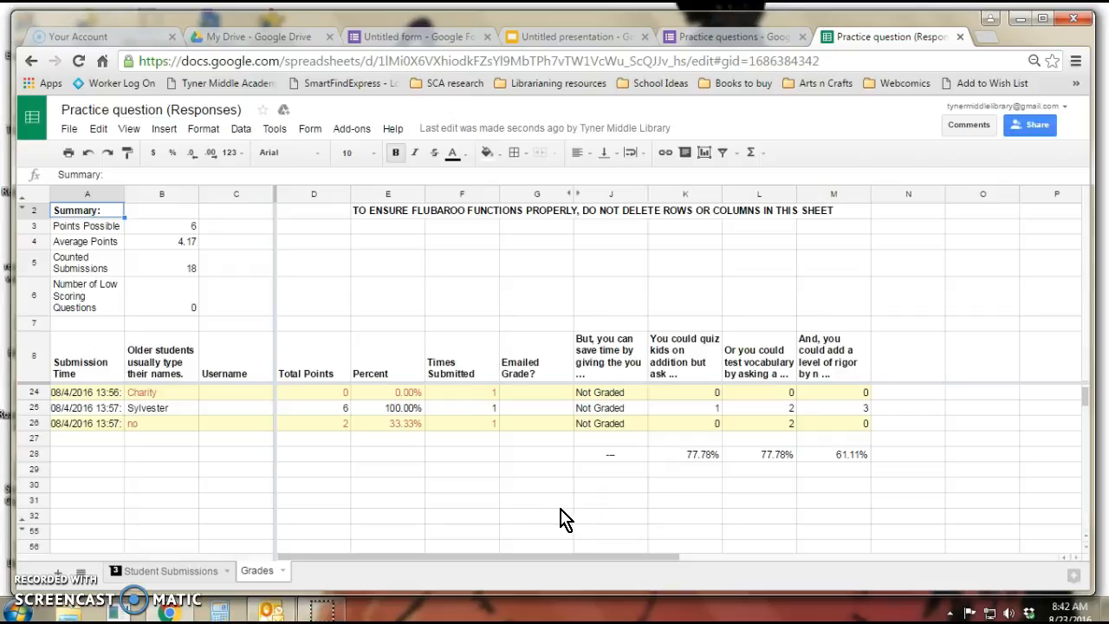
{"action": "scroll", "coordinate": [632, 483], "scroll_direction": "up", "scroll_amount": 1}
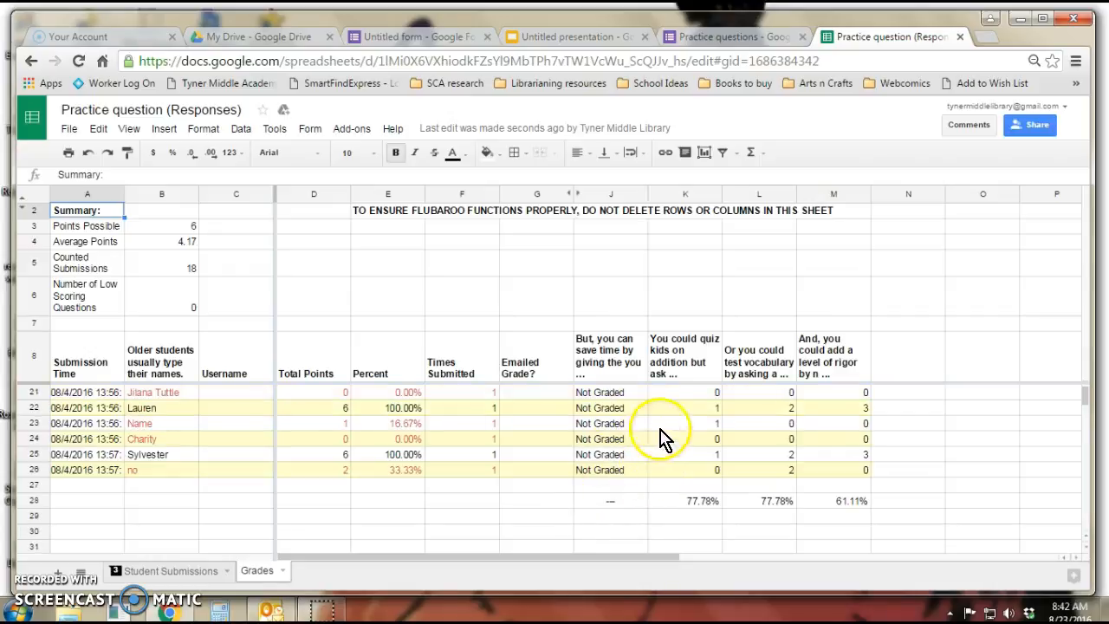
{"action": "scroll", "coordinate": [683, 450], "scroll_direction": "up", "scroll_amount": 4}
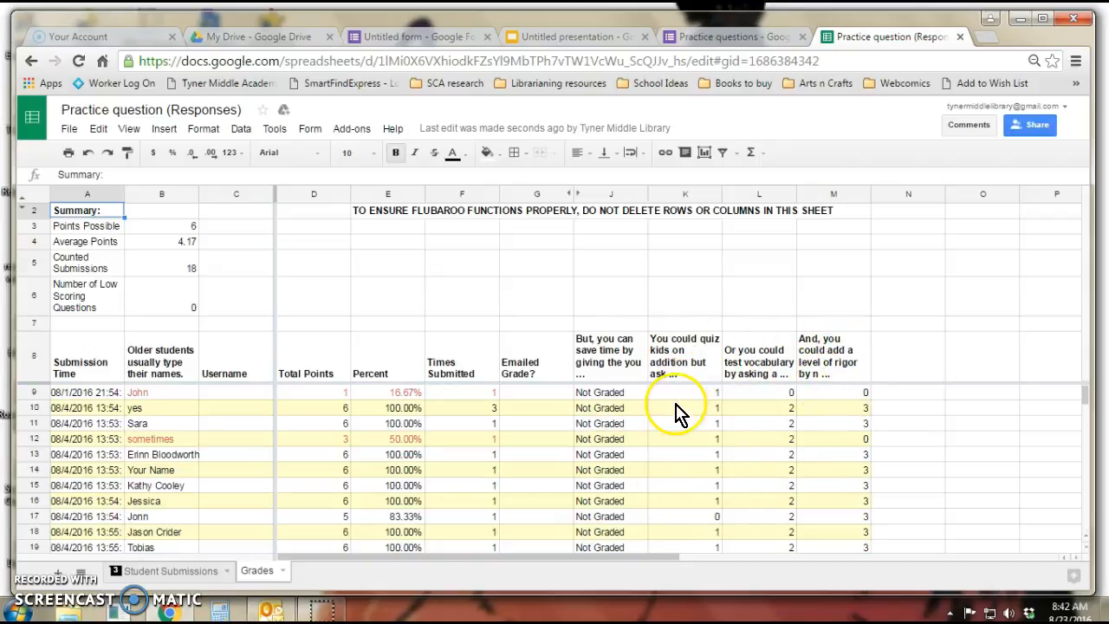
{"action": "scroll", "coordinate": [680, 403], "scroll_direction": "down", "scroll_amount": 1}
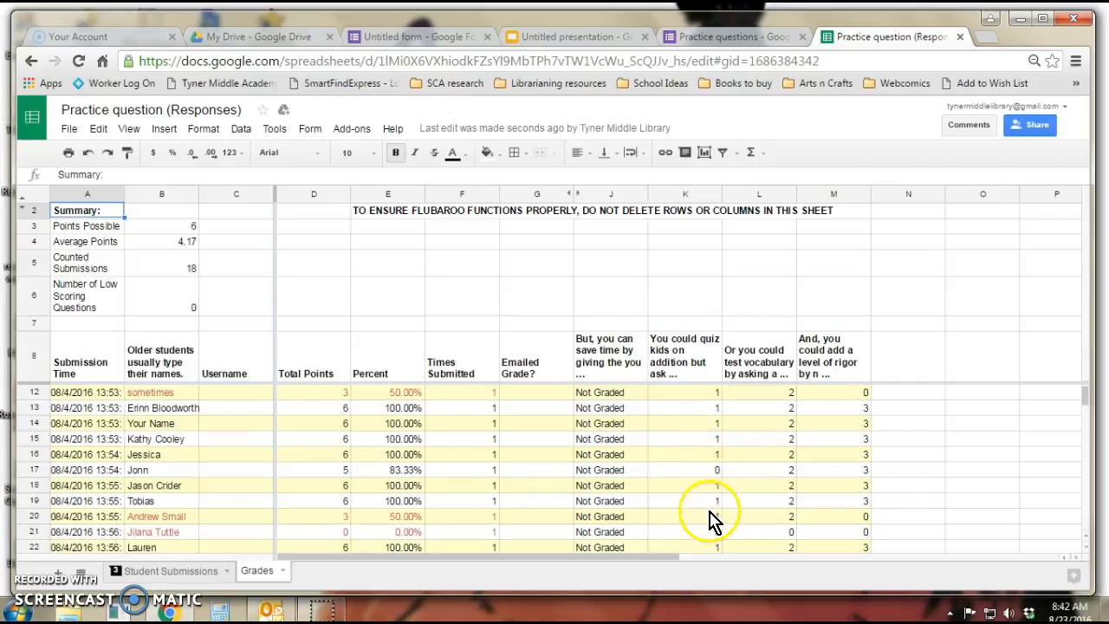
{"action": "scroll", "coordinate": [710, 520], "scroll_direction": "down", "scroll_amount": 4}
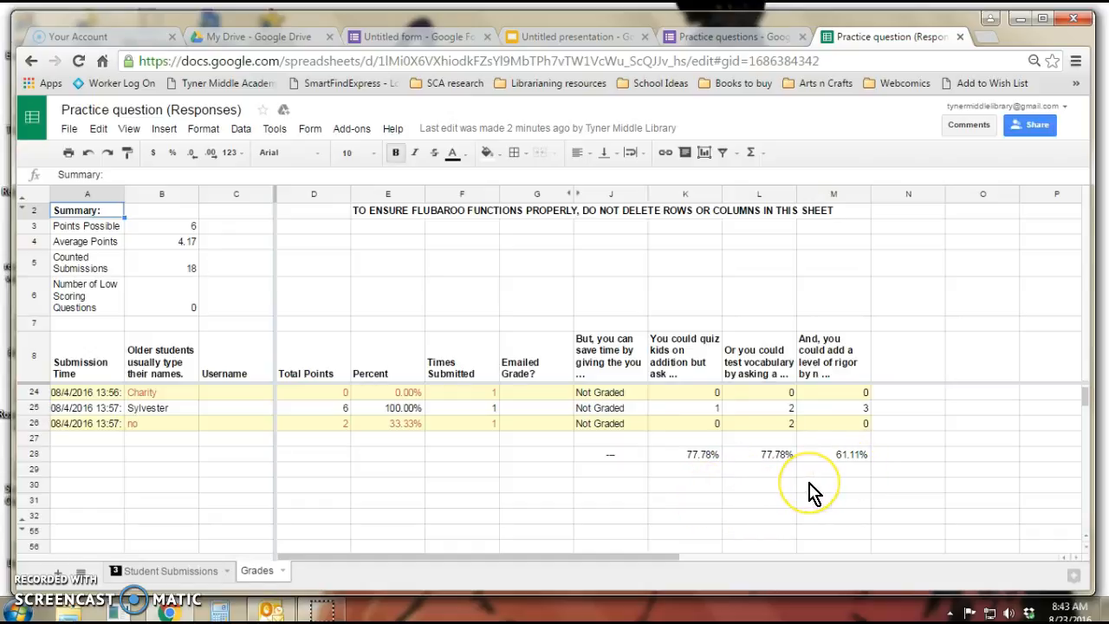
{"action": "scroll", "coordinate": [814, 492], "scroll_direction": "up", "scroll_amount": 2}
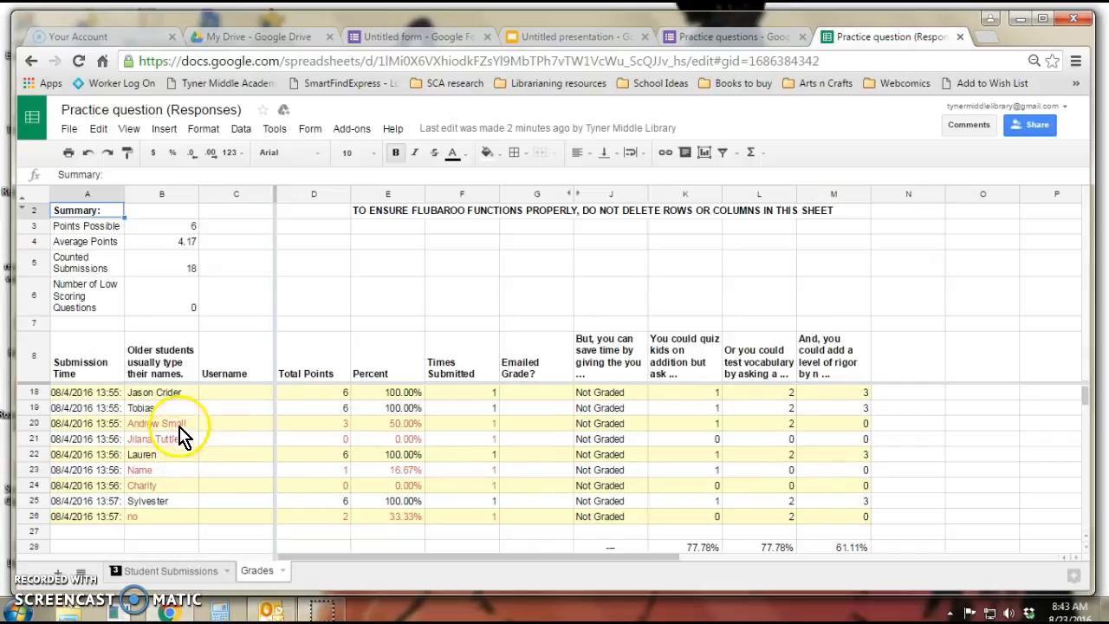
{"action": "scroll", "coordinate": [180, 485], "scroll_direction": "up", "scroll_amount": 1}
{"action": "scroll", "coordinate": [180, 485], "scroll_direction": "up", "scroll_amount": 2}
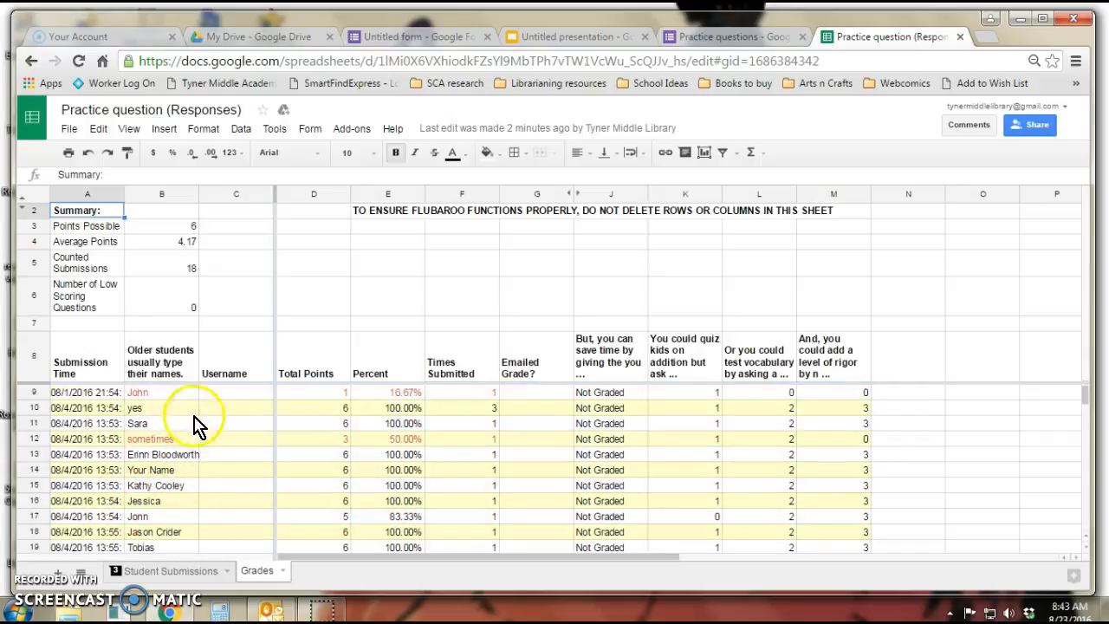
{"action": "scroll", "coordinate": [178, 445], "scroll_direction": "down", "scroll_amount": 4}
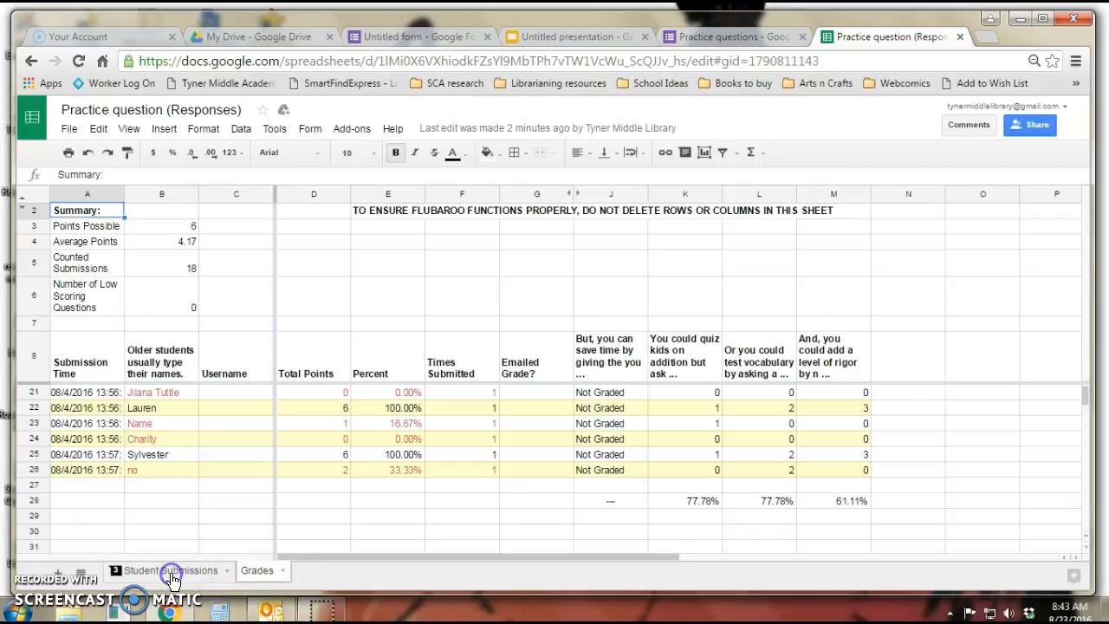
Switch to the Student Submissions sheet and move across the response columns to examine the answers
{"action": "left_click", "coordinate": [172, 571]}
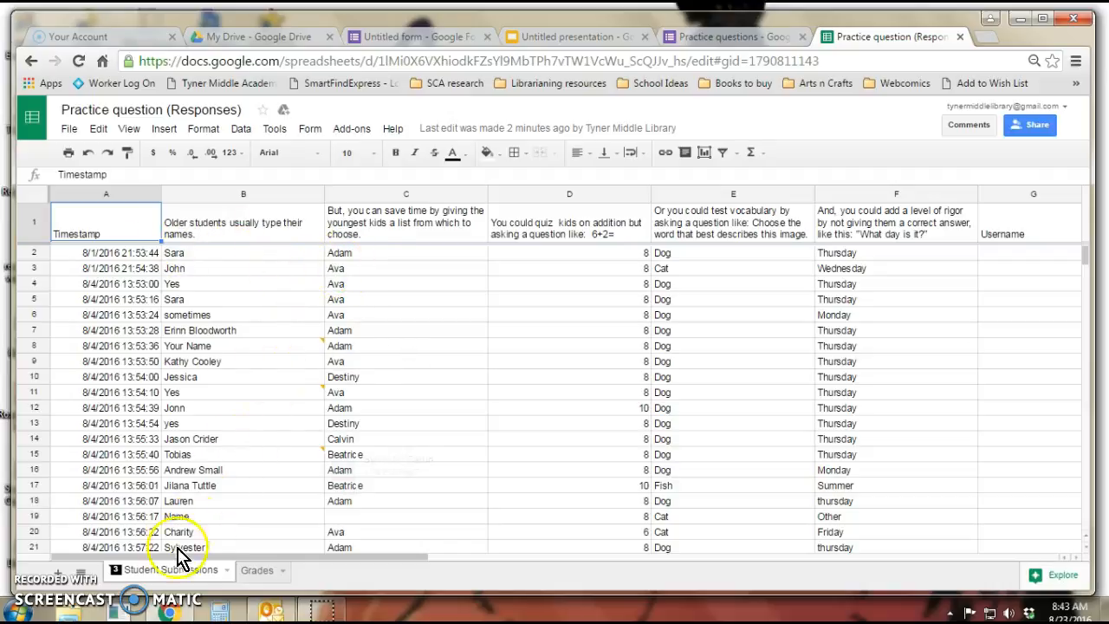
{"action": "left_click", "coordinate": [267, 258]}
{"action": "key", "text": "Right"}
{"action": "key", "text": "Right"}
{"action": "key", "text": "Right"}
{"action": "key", "text": "Right"}
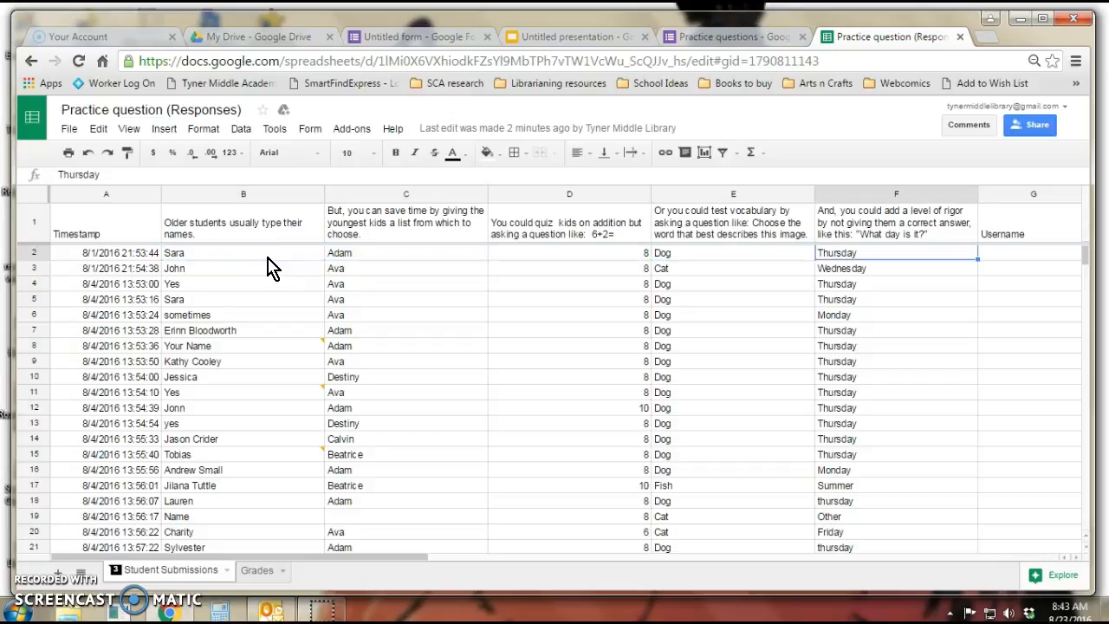
{"action": "key", "text": "Right"}
{"action": "key", "text": "Left"}
{"action": "key", "text": "Left"}
{"action": "key", "text": "Left"}
{"action": "key", "text": "Left"}
{"action": "key", "text": "Left"}
{"action": "key", "text": "Left"}
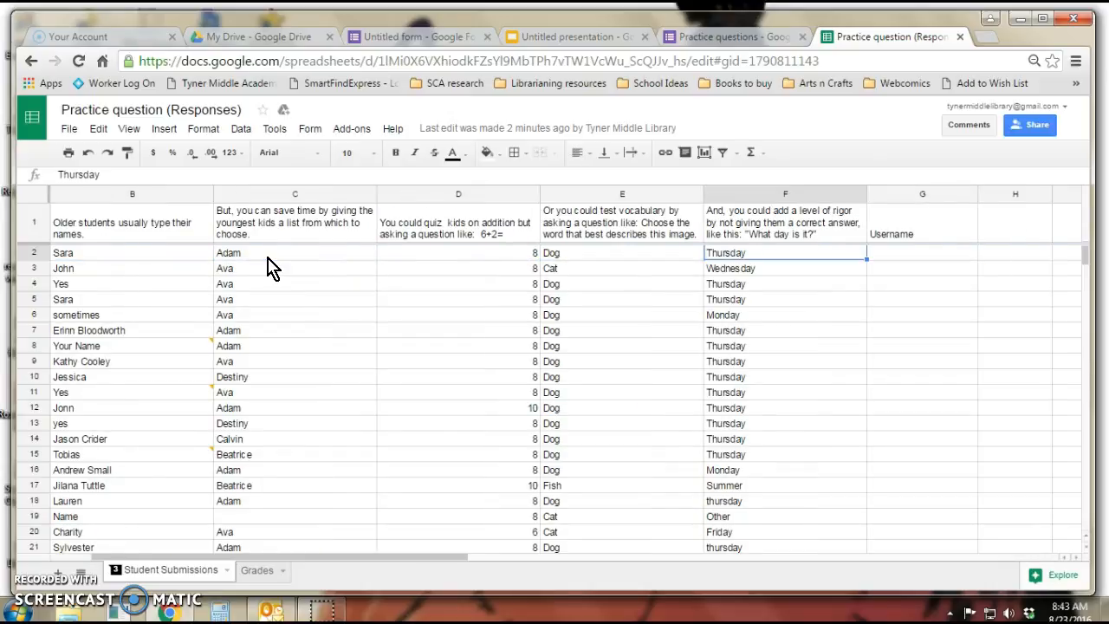